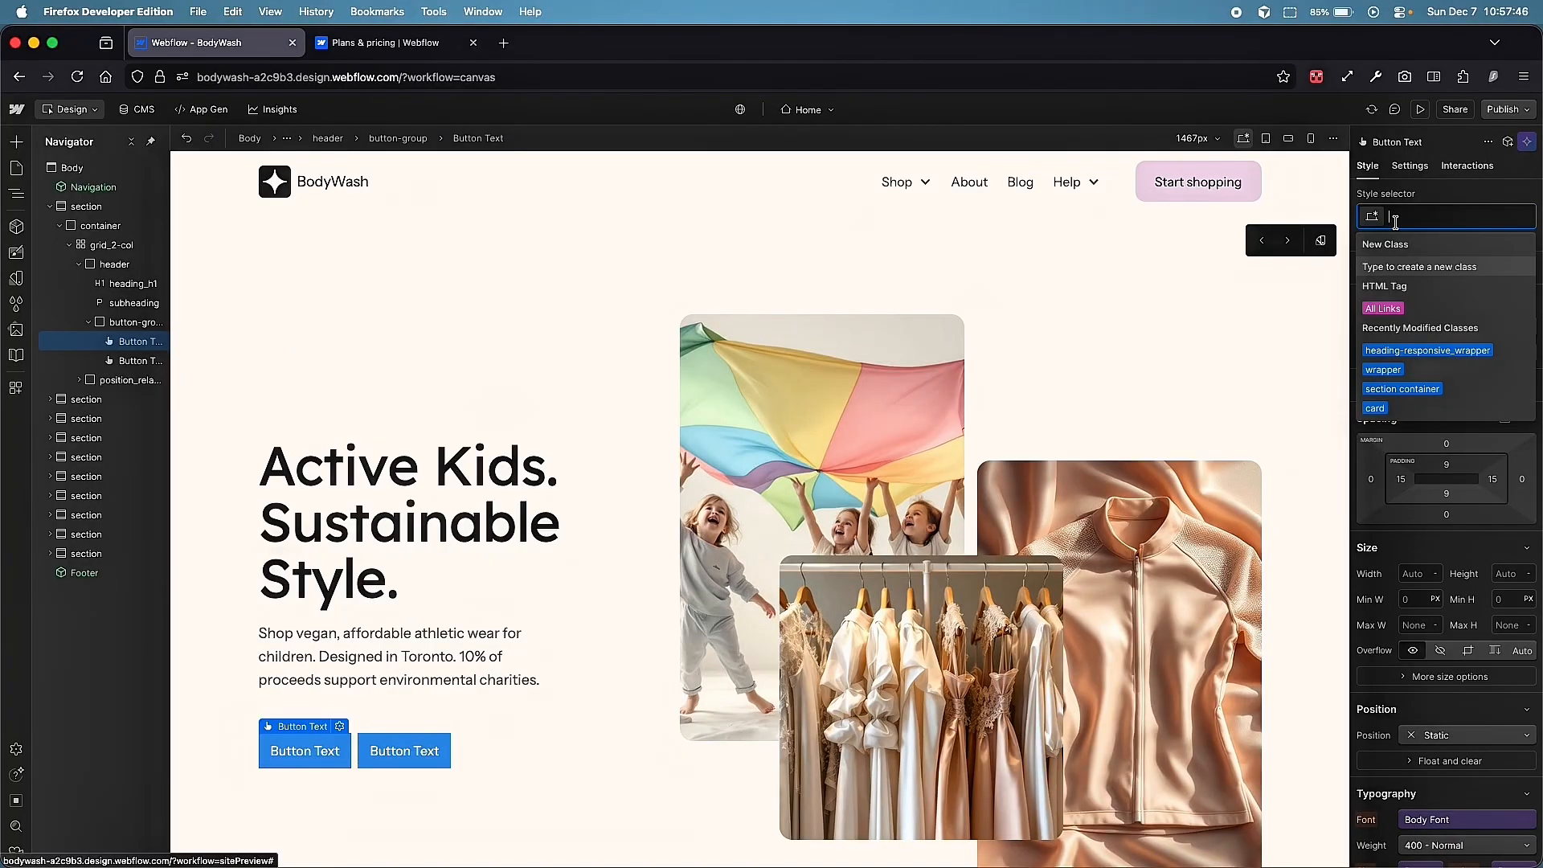
# Create the class "btn test" on the first hero button and set its background color to #661148
pyautogui.write('btn tes')
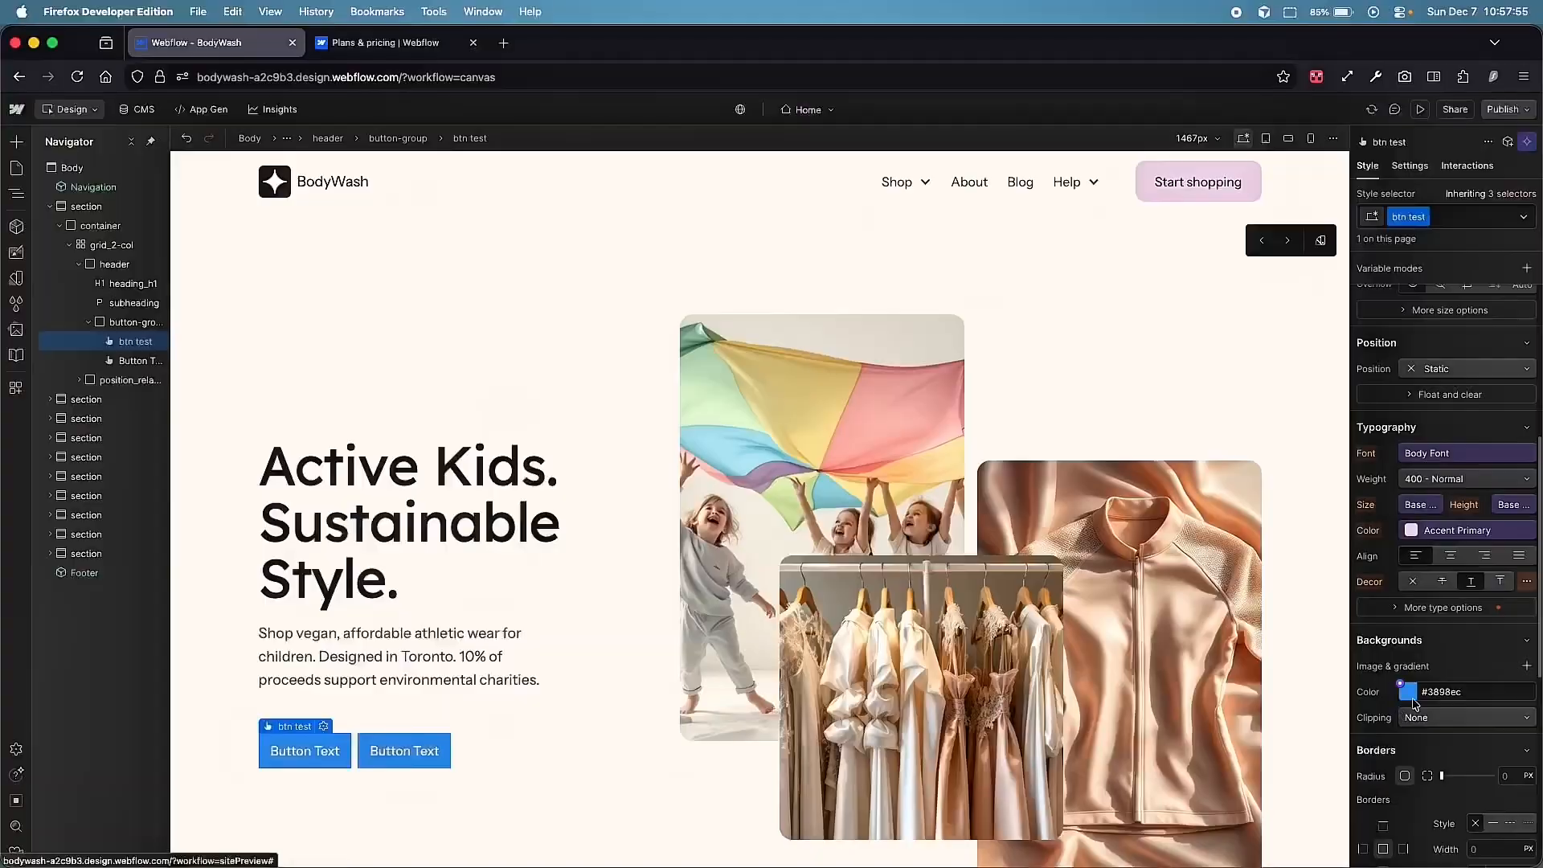
pyautogui.click(1408, 692)
pyautogui.moveTo(1471, 563); pyautogui.dragTo(1507, 532)
pyautogui.click(1517, 591)
pyautogui.click(1440, 420)
# Set the border radius of the btn test class to 100 px
pyautogui.scroll(-3, 1440, 421)
pyautogui.click(1510, 500)
pyautogui.write('100')
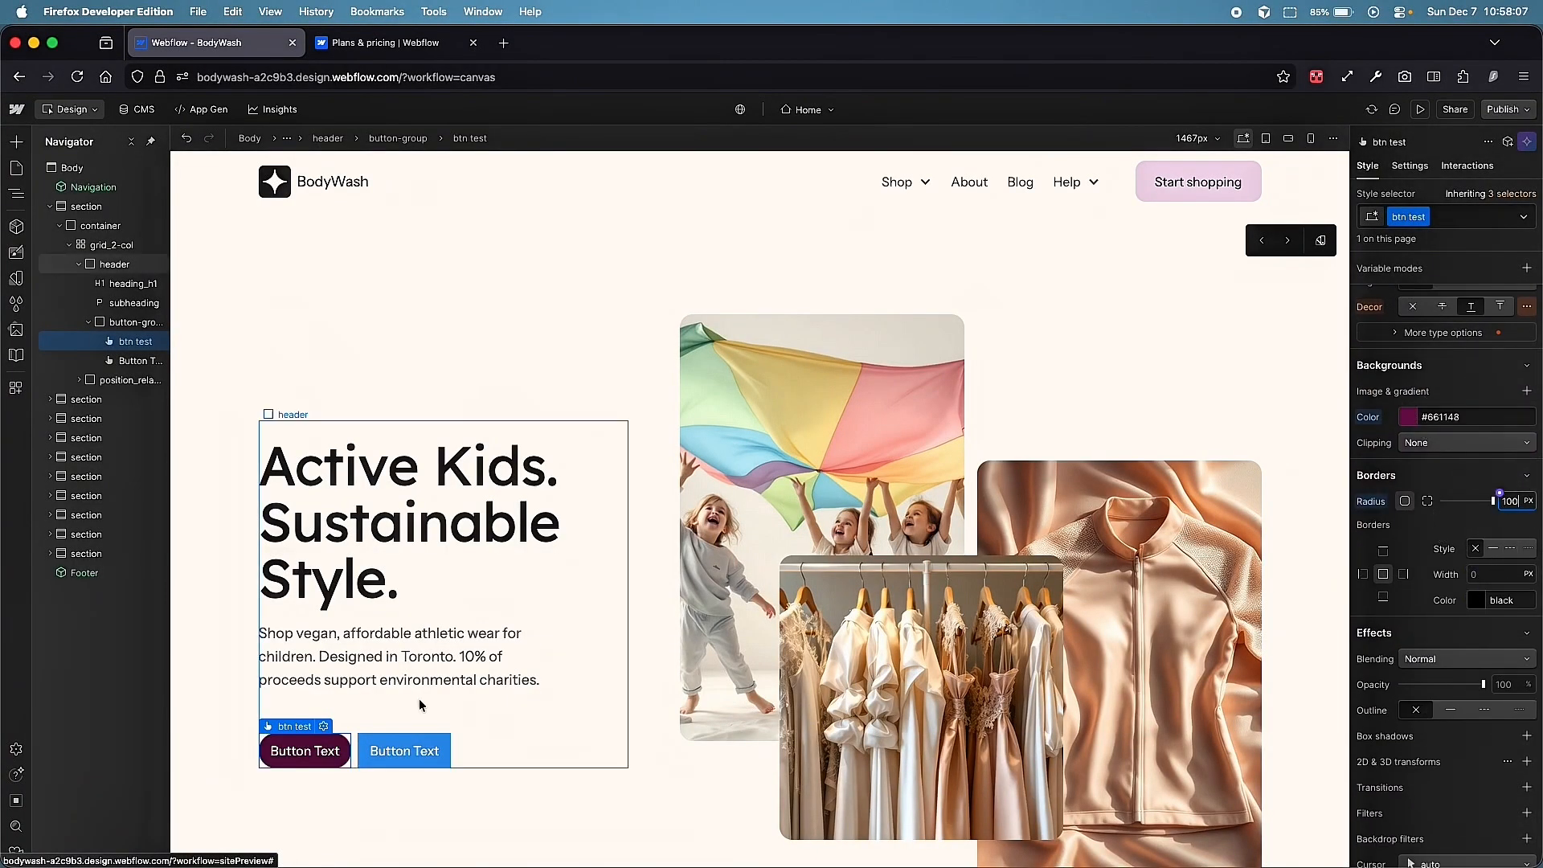
pyautogui.click(405, 751)
pyautogui.click(1447, 217)
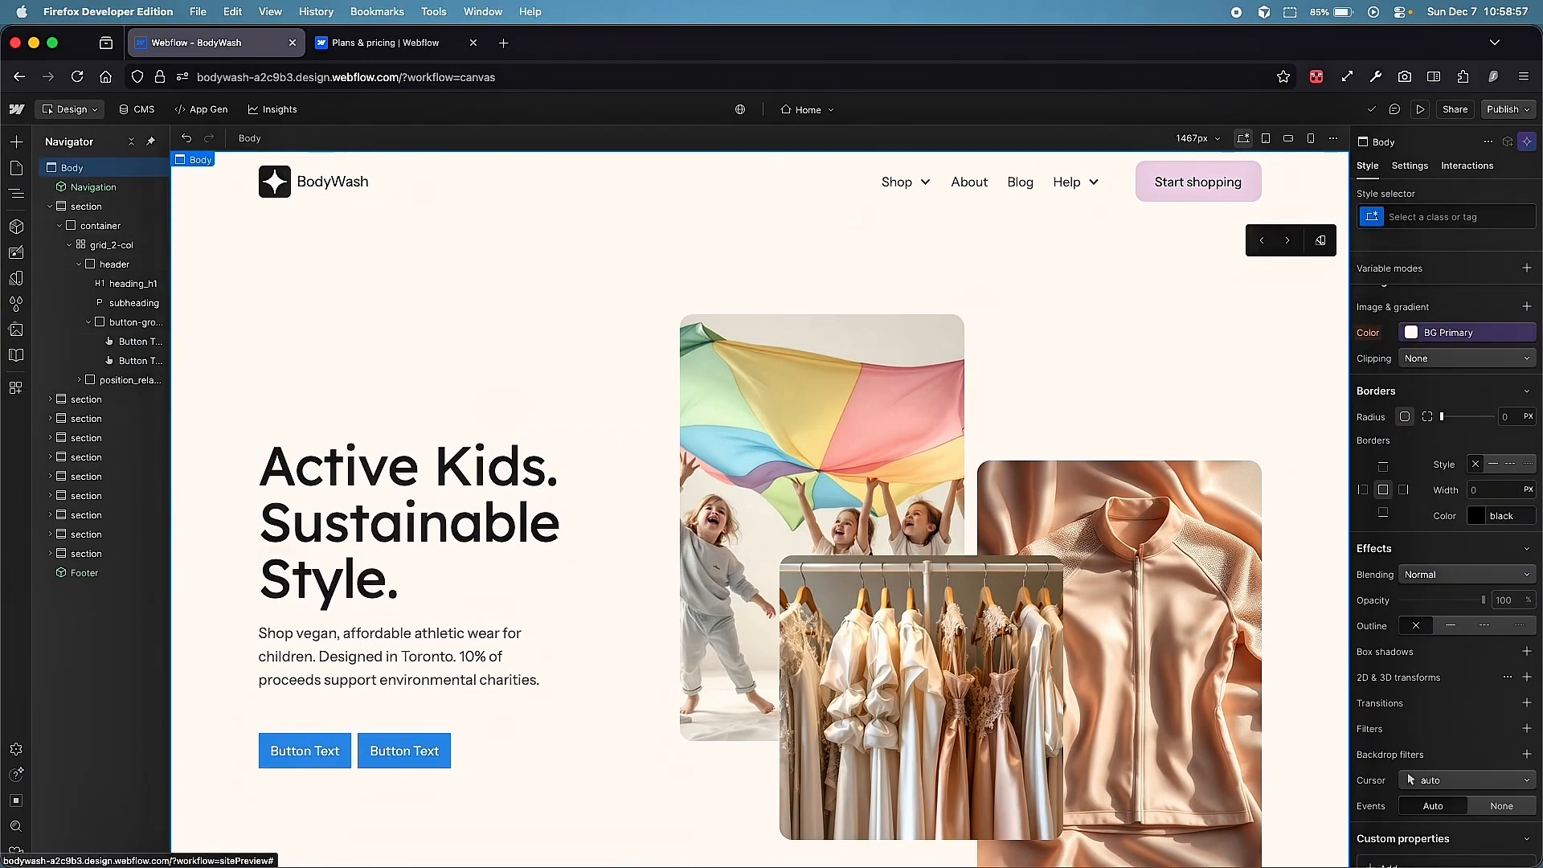
pyautogui.click(75, 635)
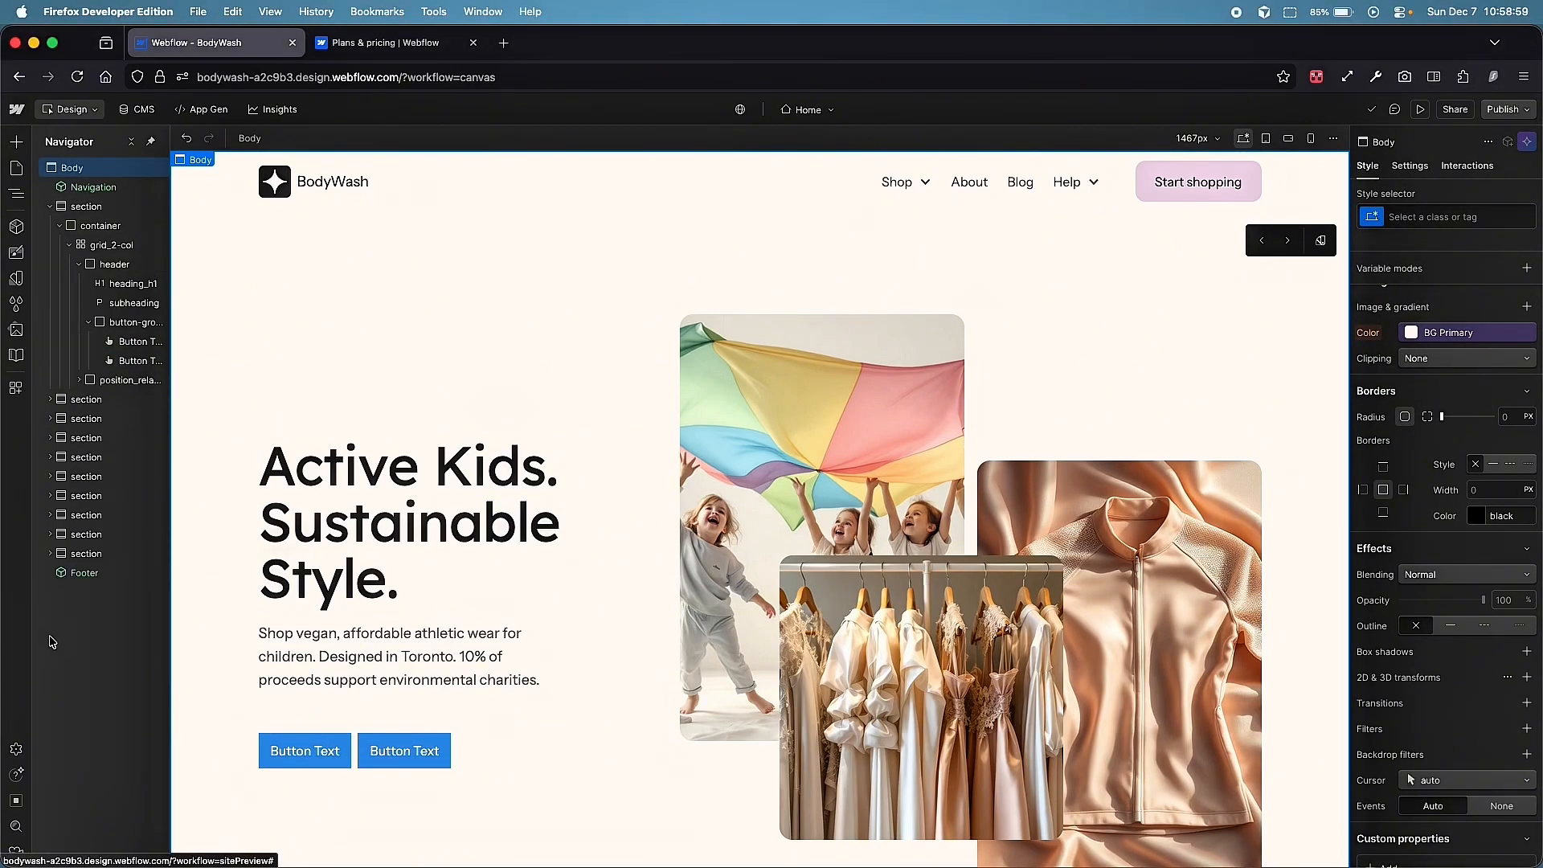
# Create a new class named "button primary" on the first button below the hero subheading
pyautogui.click(328, 741)
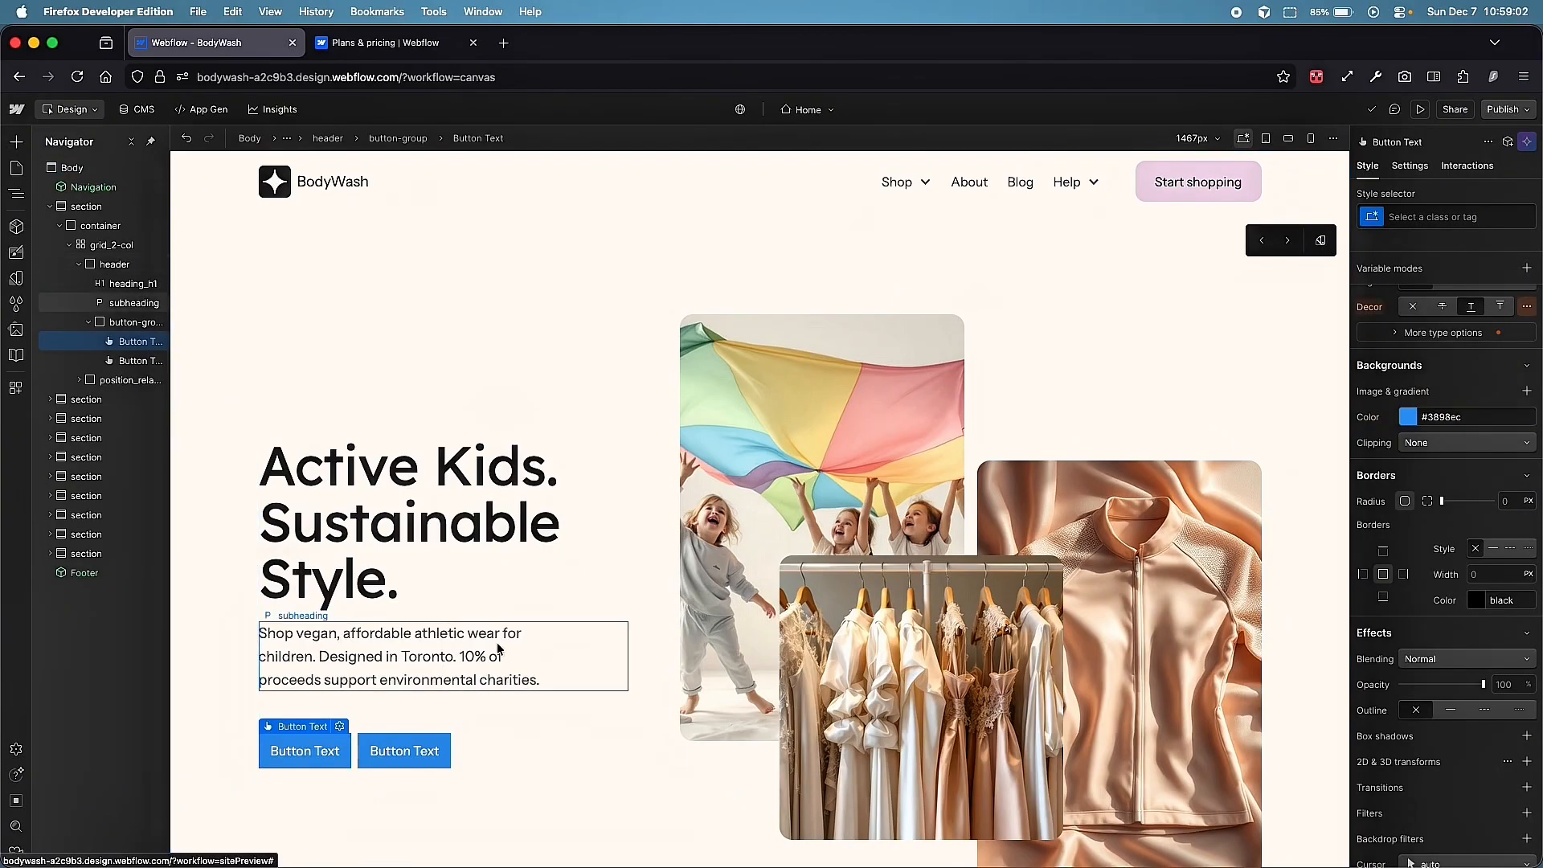
pyautogui.click(1422, 218)
pyautogui.write('bu')
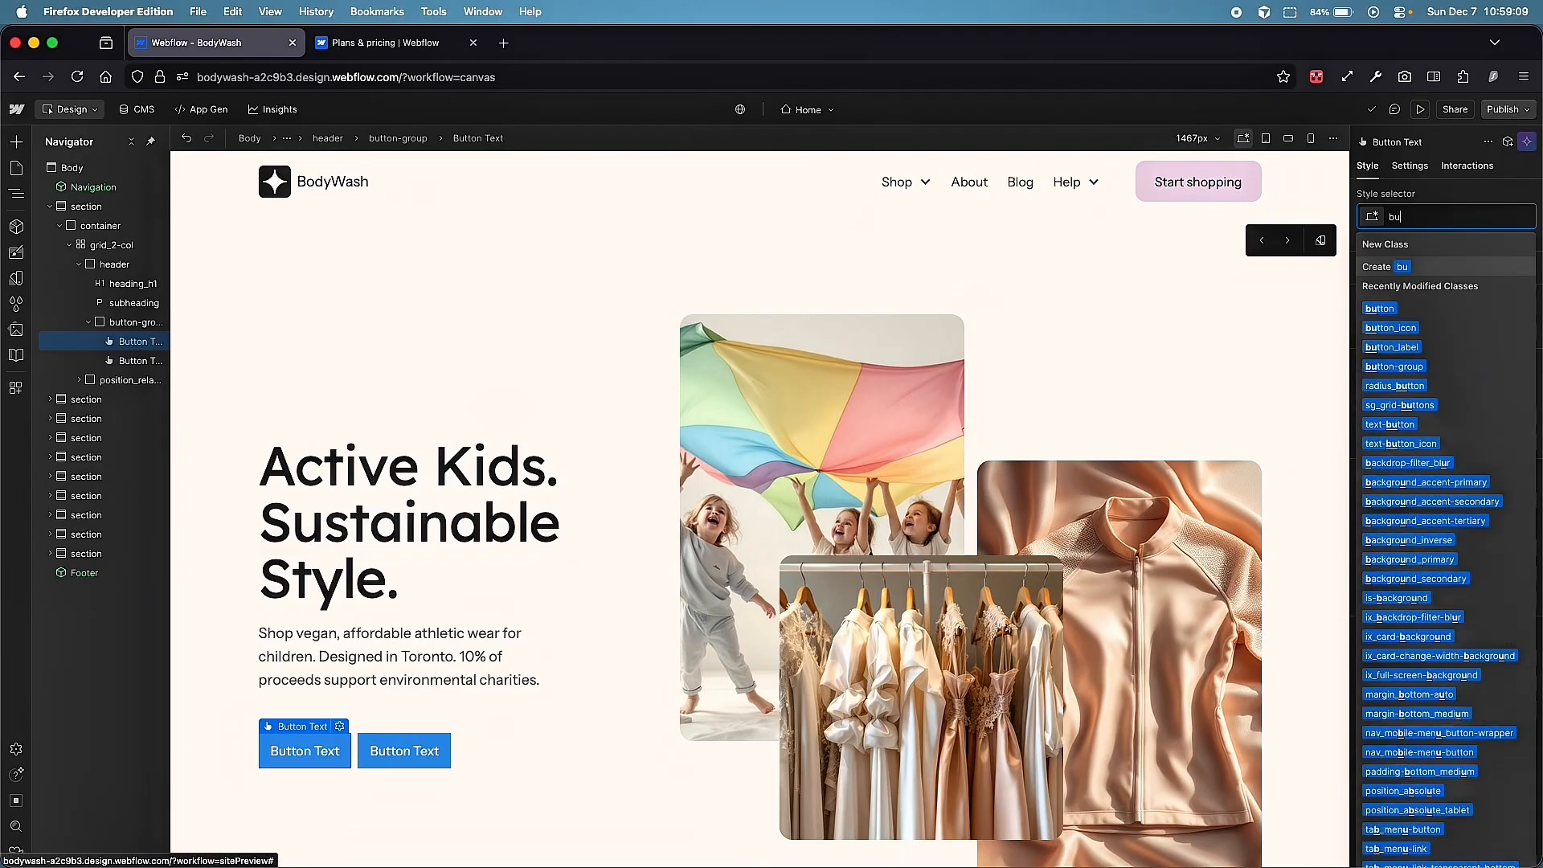
pyautogui.write('tton primary')
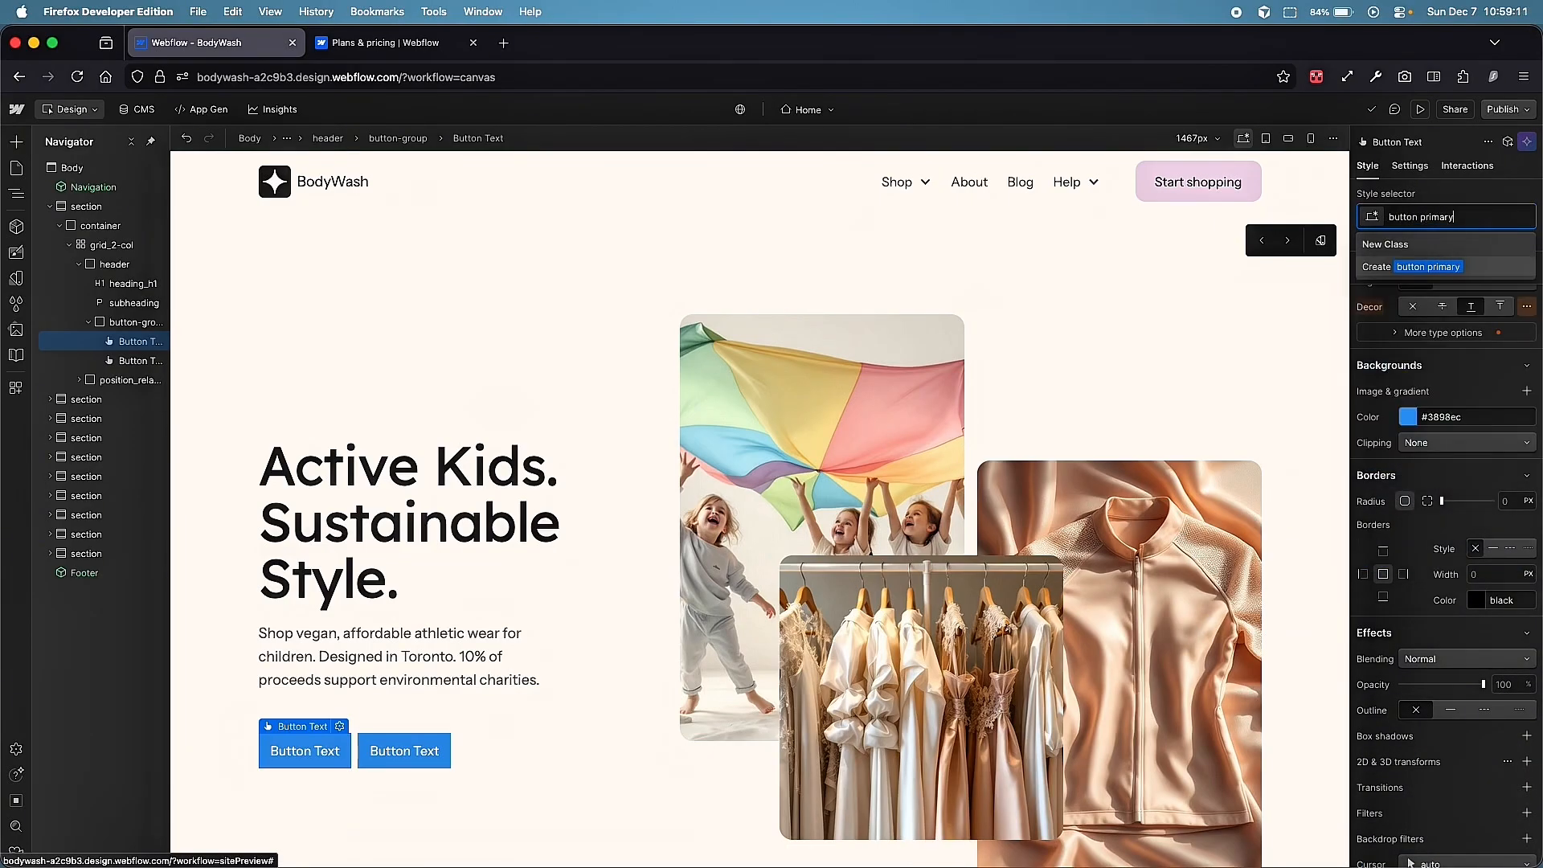
pyautogui.press('Return')
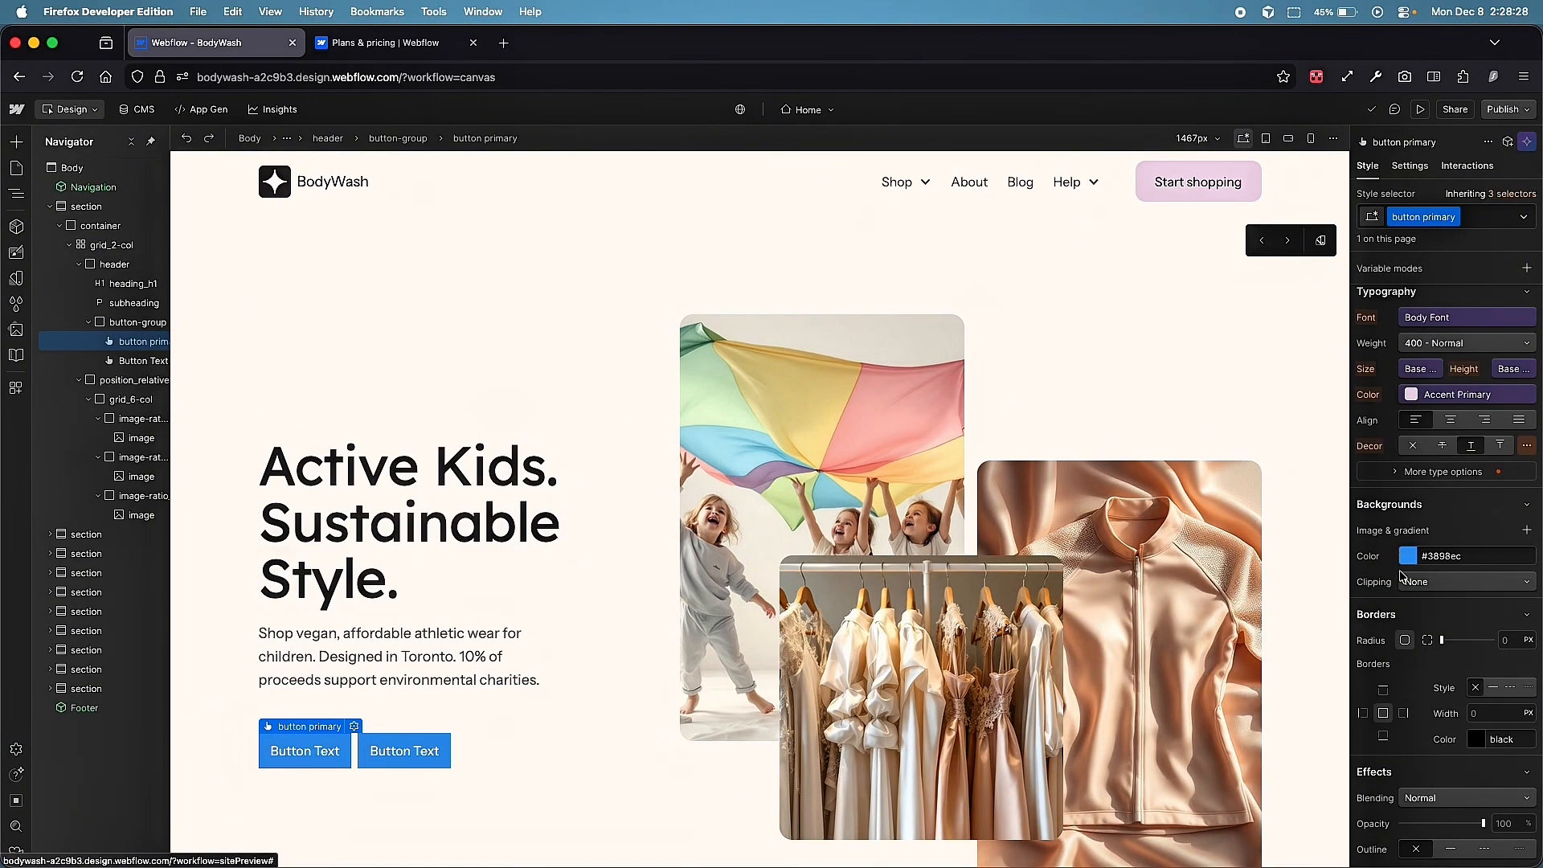
# Set the left padding of the button primary class to 30 px
pyautogui.scroll(5, 1401, 484)
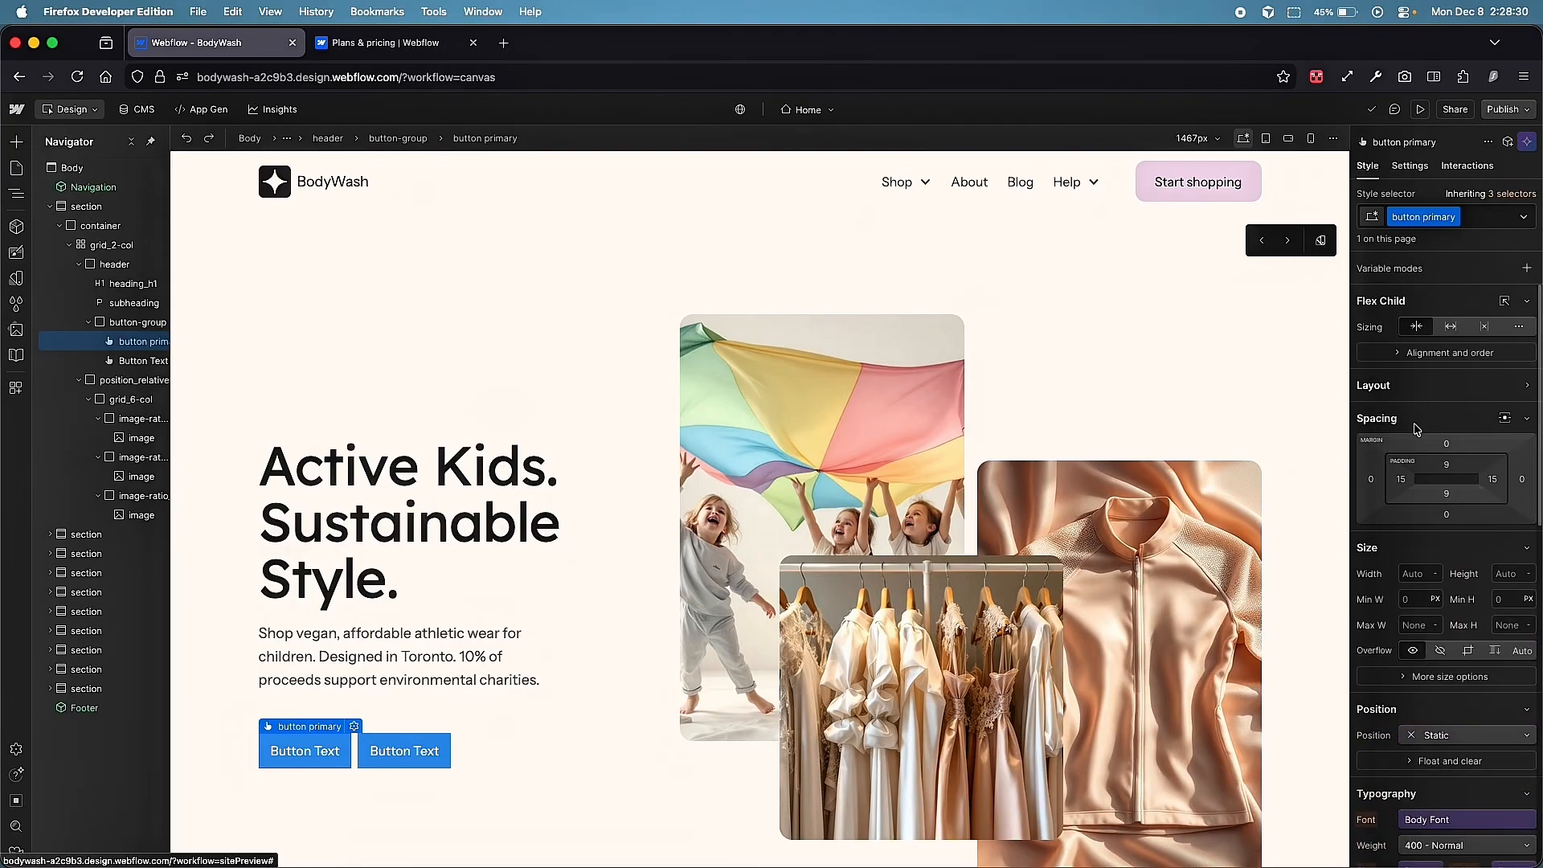
pyautogui.moveTo(1401, 480); pyautogui.dragTo(1492, 481)
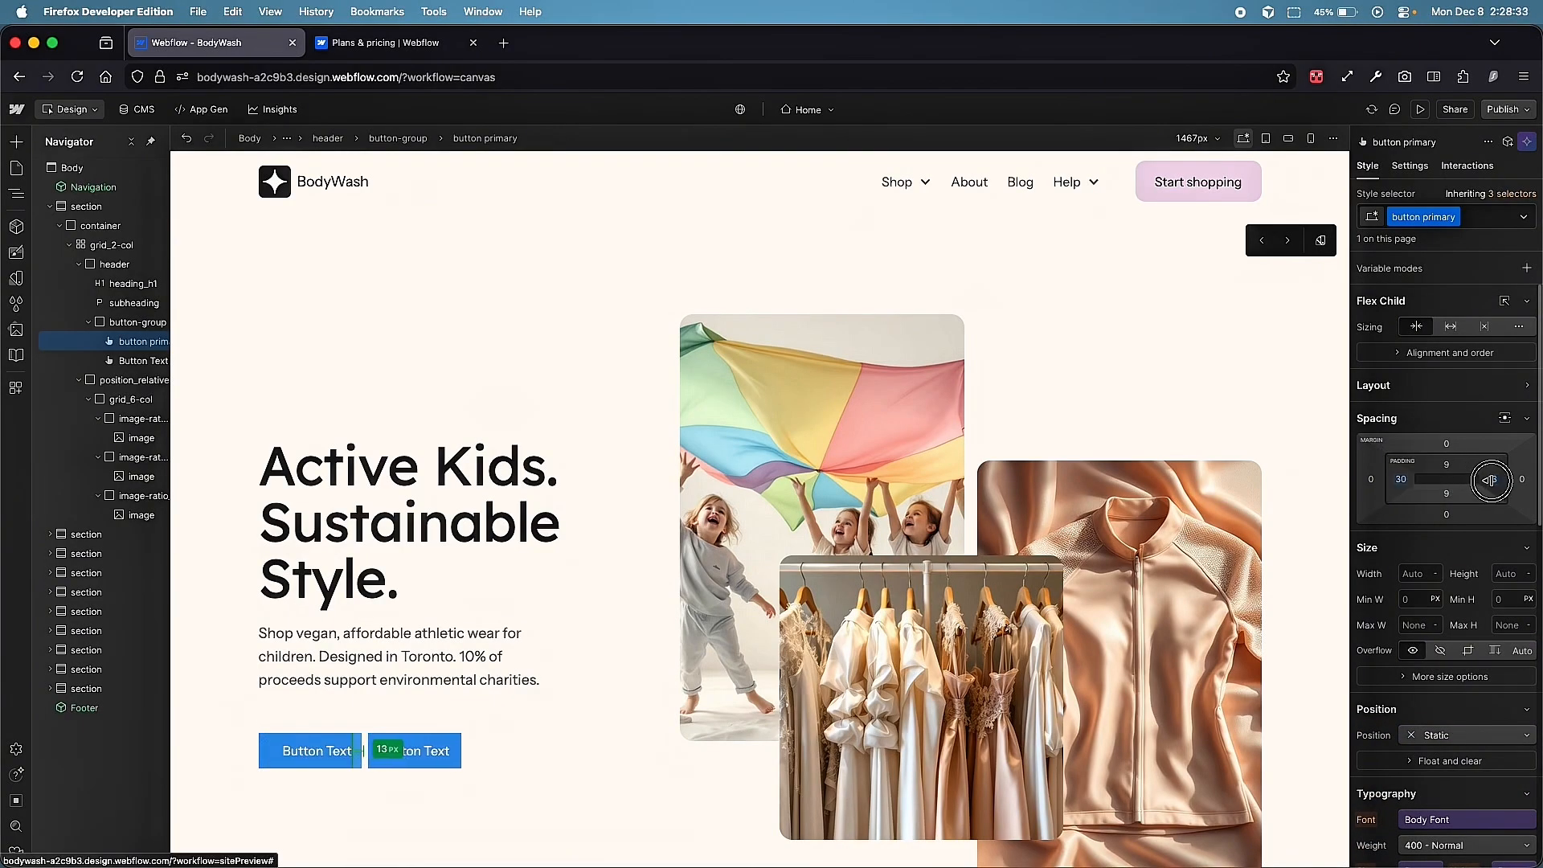
# Set the button primary class's background color to dark blue #093861 and its font to Body Font
pyautogui.scroll(-5, 1447, 498)
pyautogui.click(1411, 607)
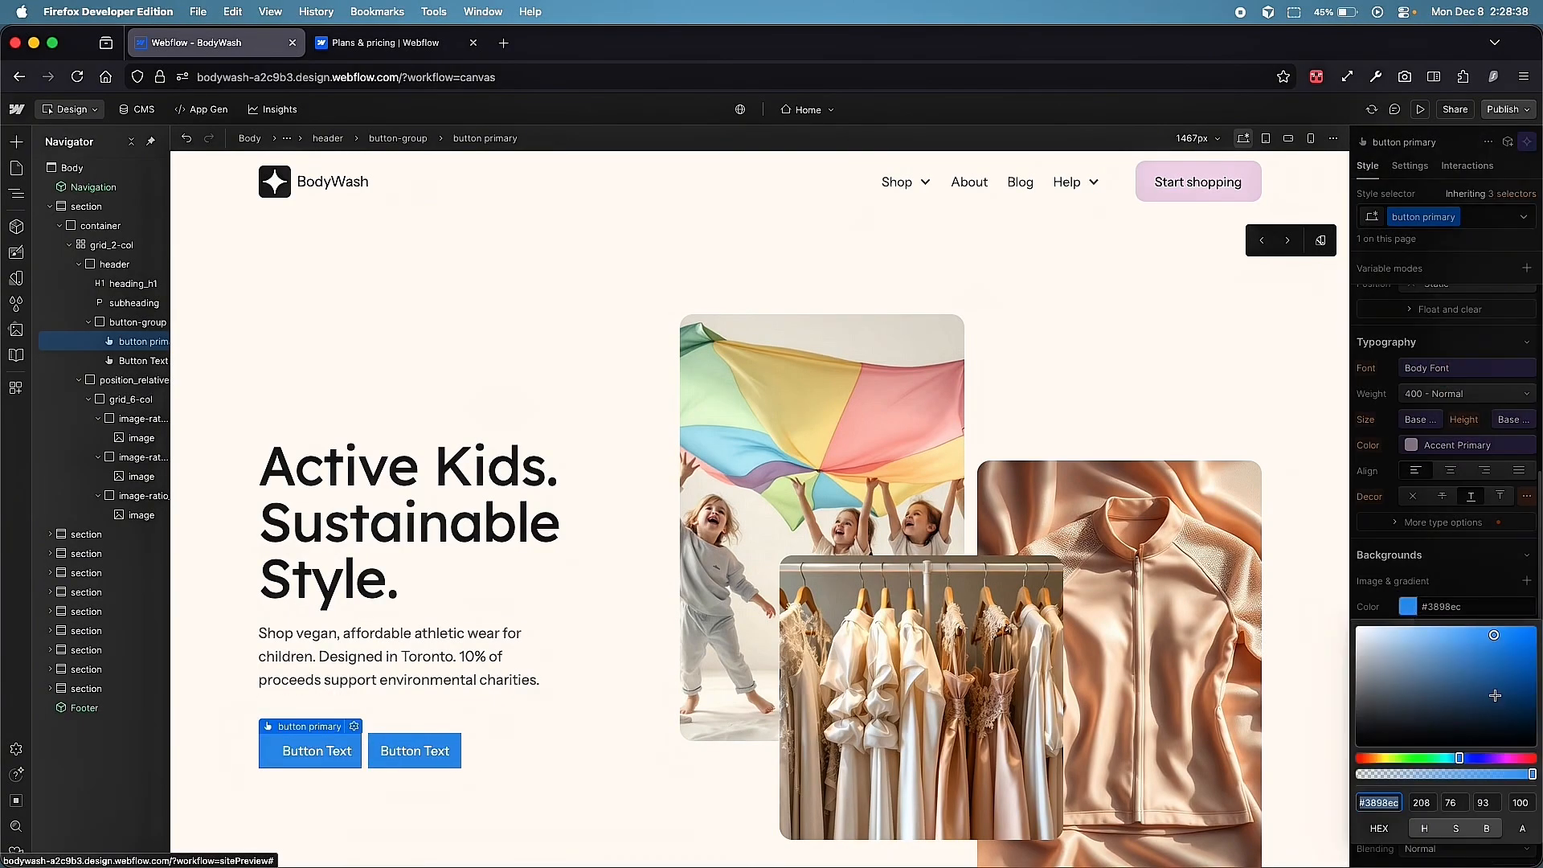
pyautogui.moveTo(1495, 691); pyautogui.dragTo(1521, 701)
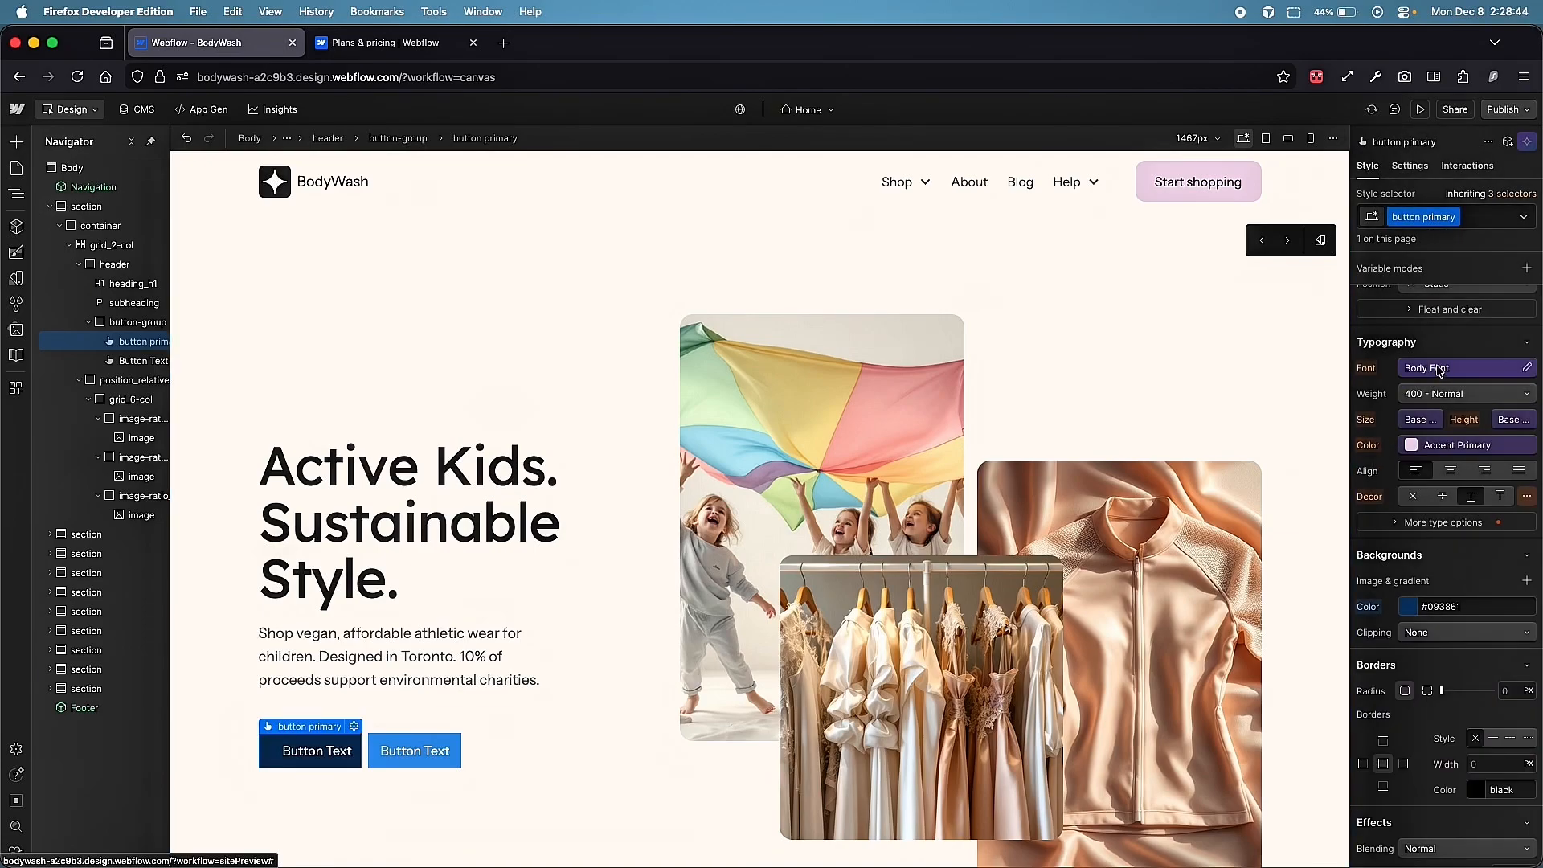
pyautogui.click(1435, 370)
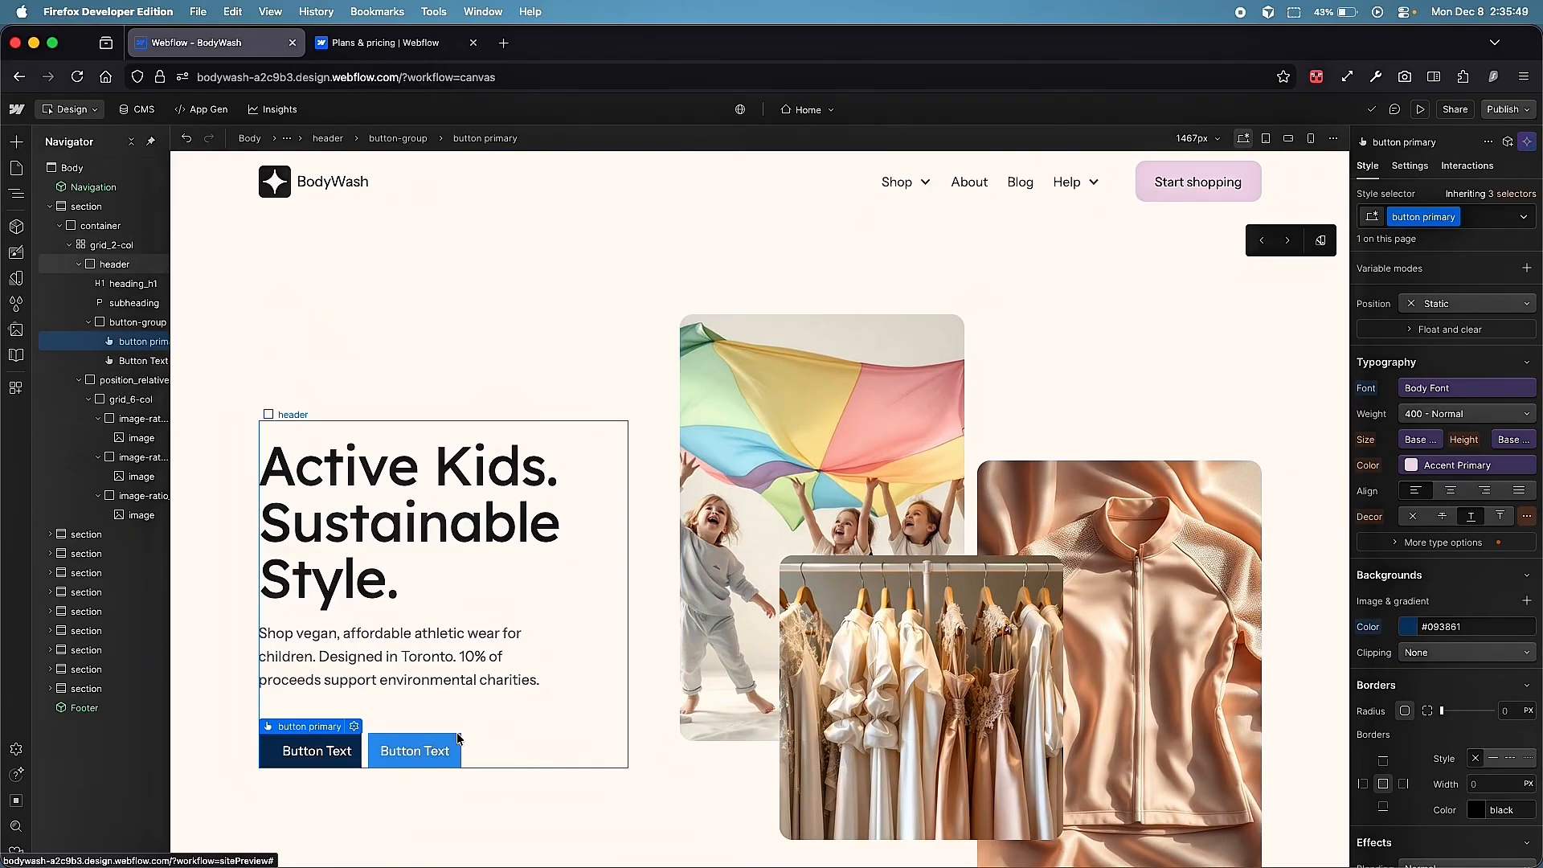
# Apply the existing button primary class to the second hero button
pyautogui.click(423, 738)
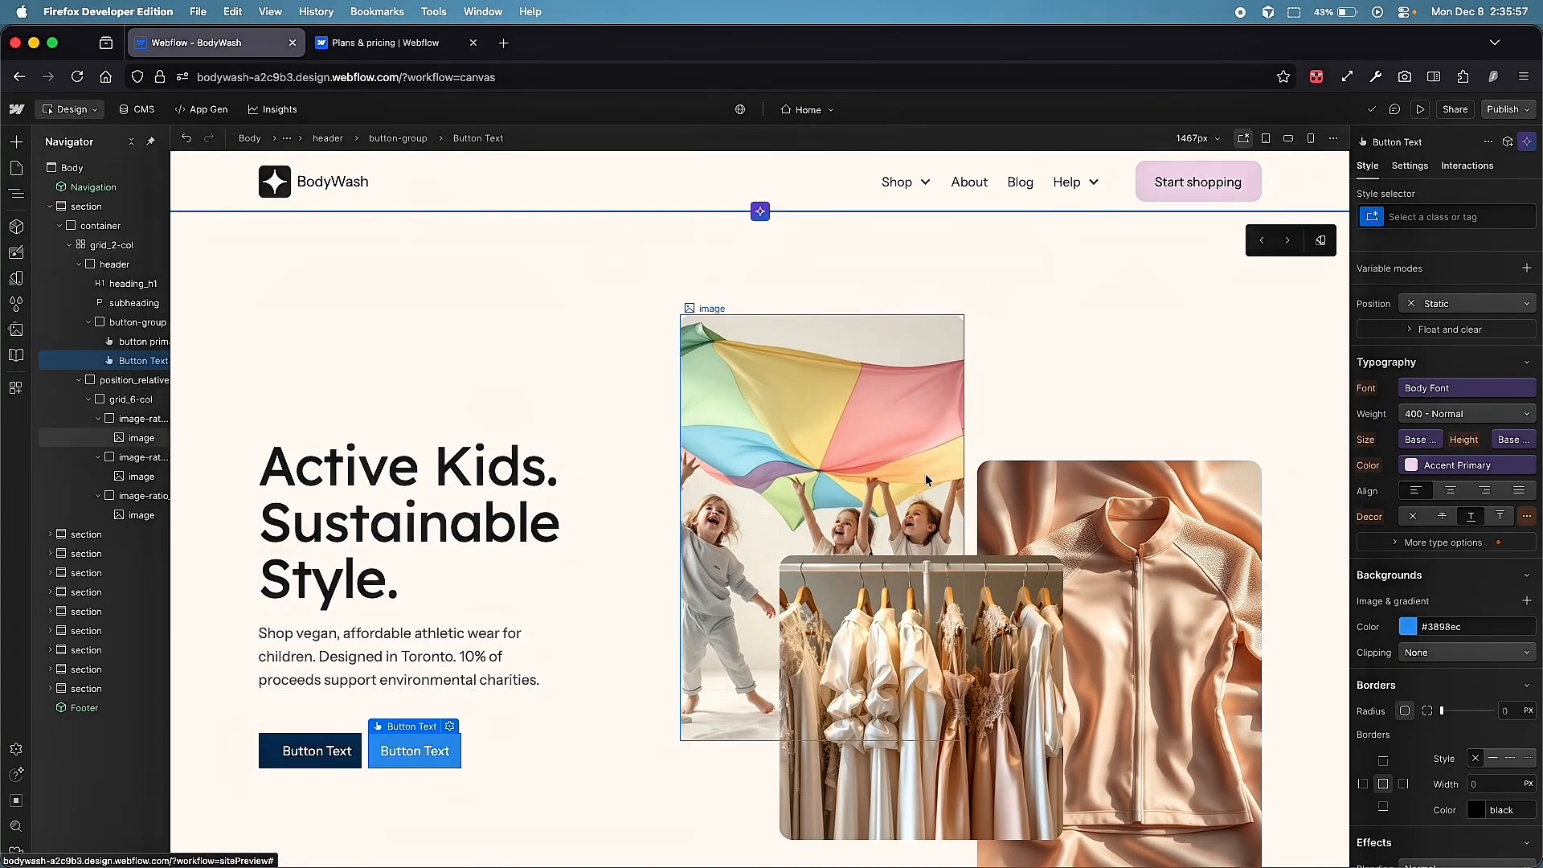
pyautogui.click(1454, 223)
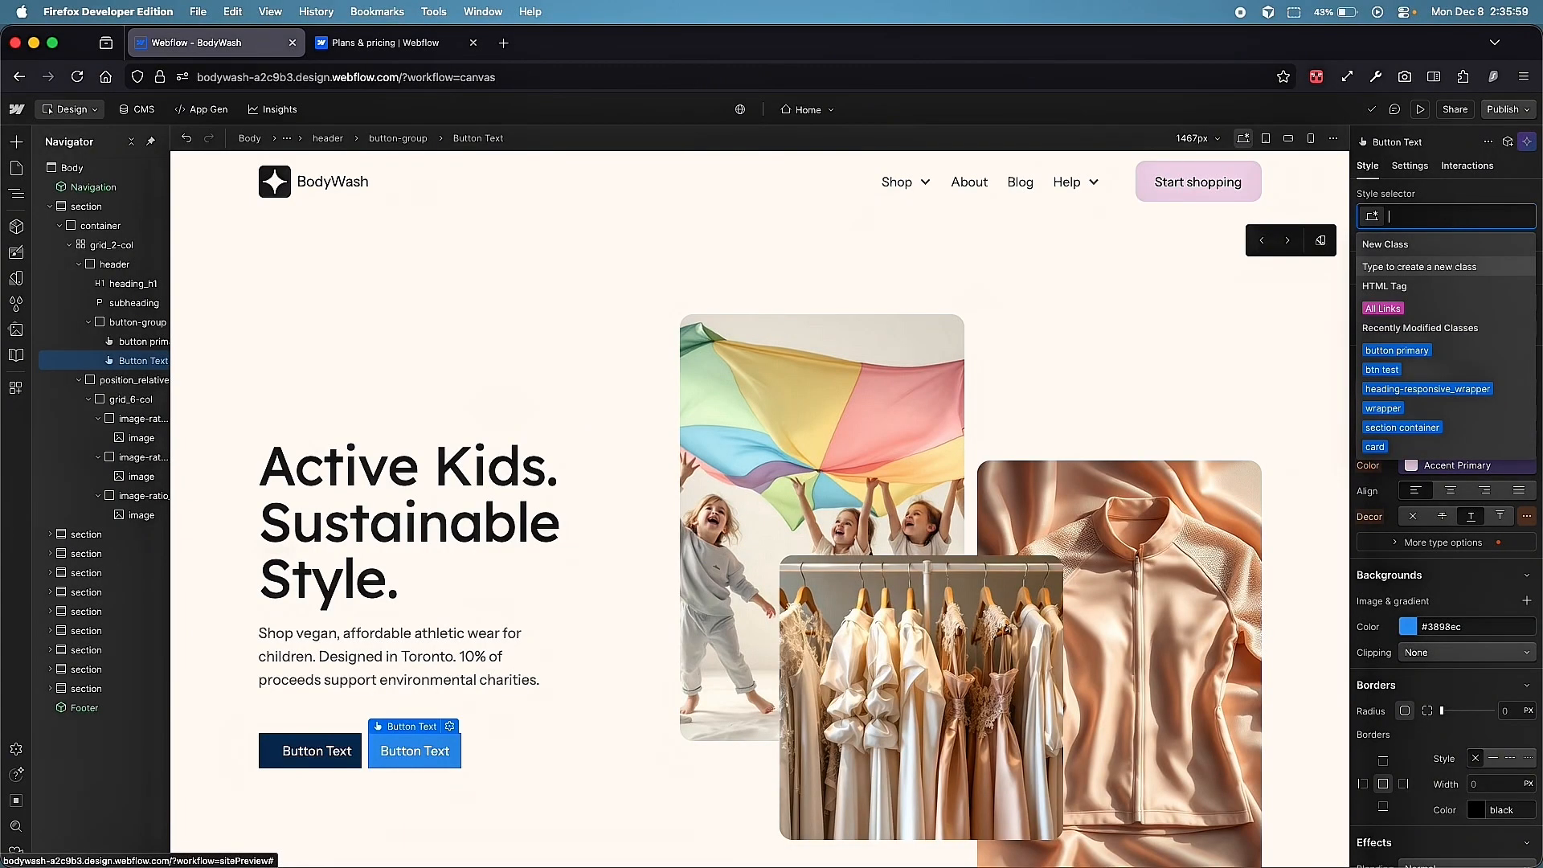
pyautogui.write('button pri')
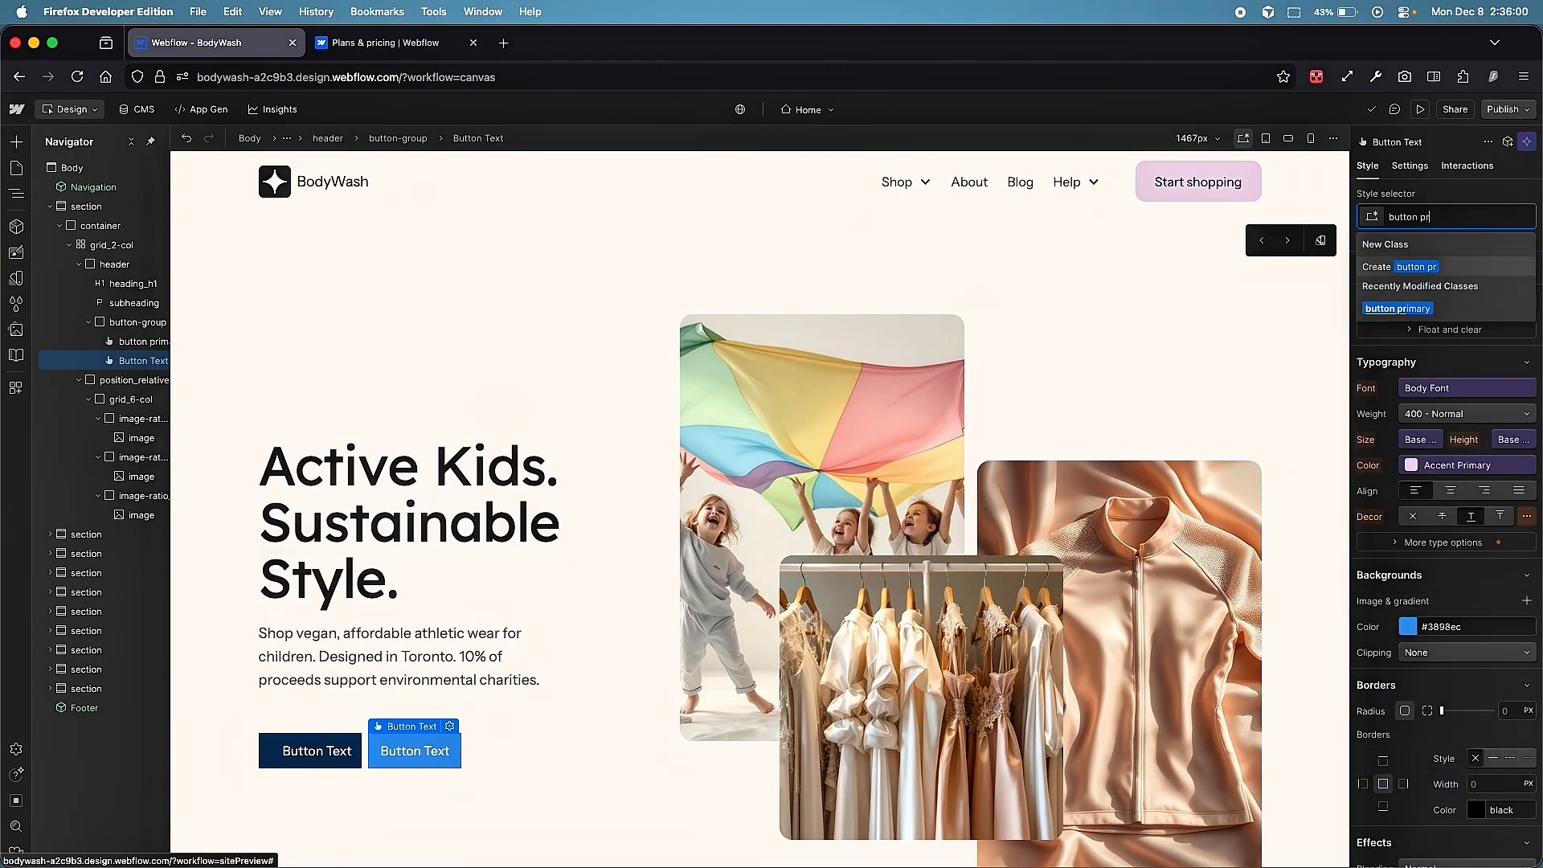
pyautogui.click(1419, 311)
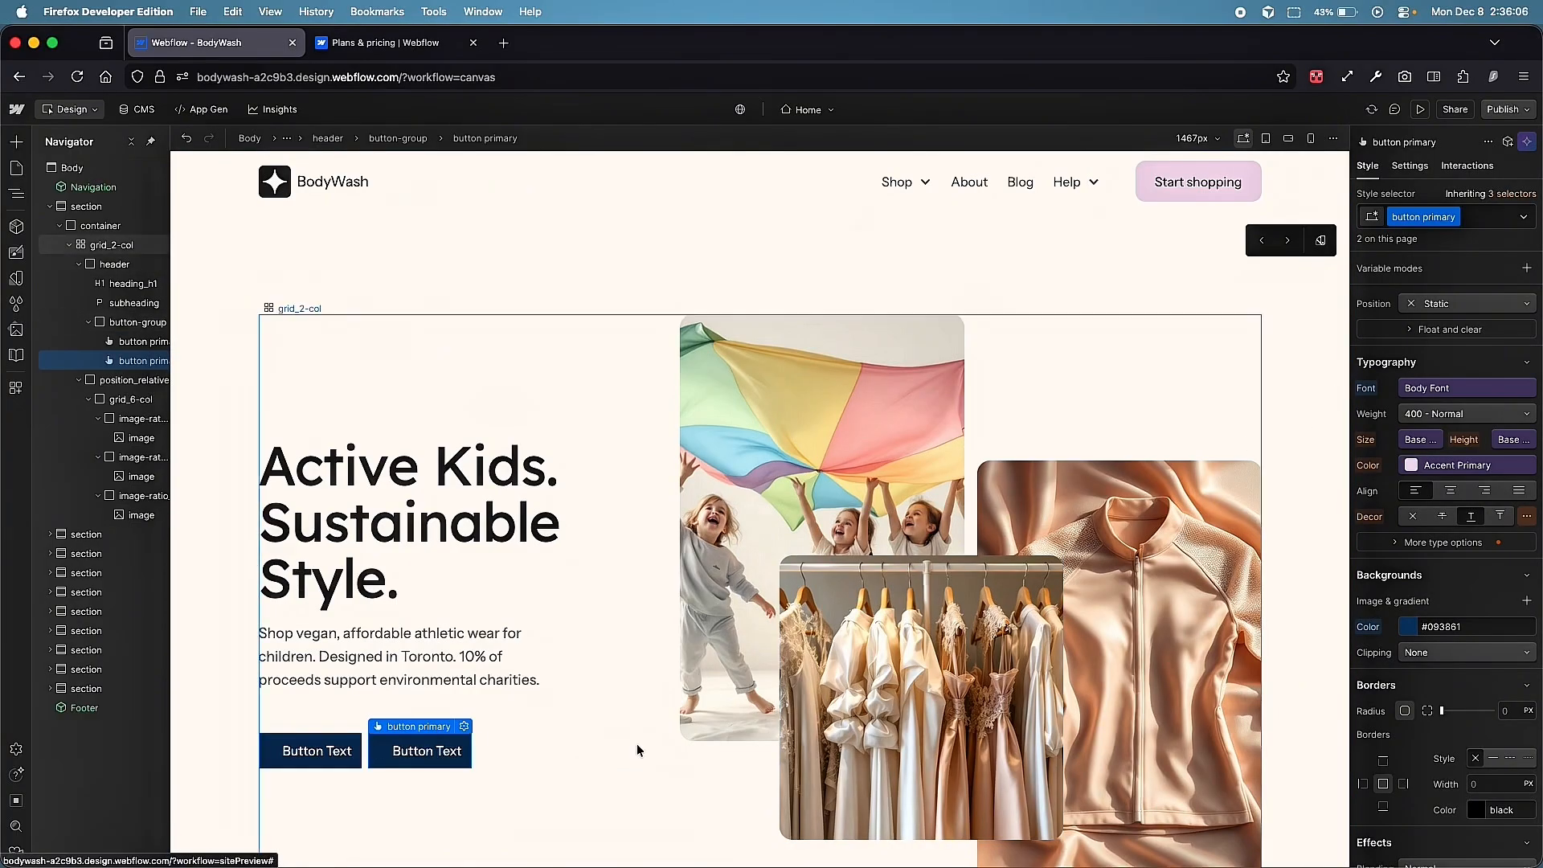
# Round the corners of the button primary class with a border radius of 100 px
pyautogui.scroll(-1, 625, 732)
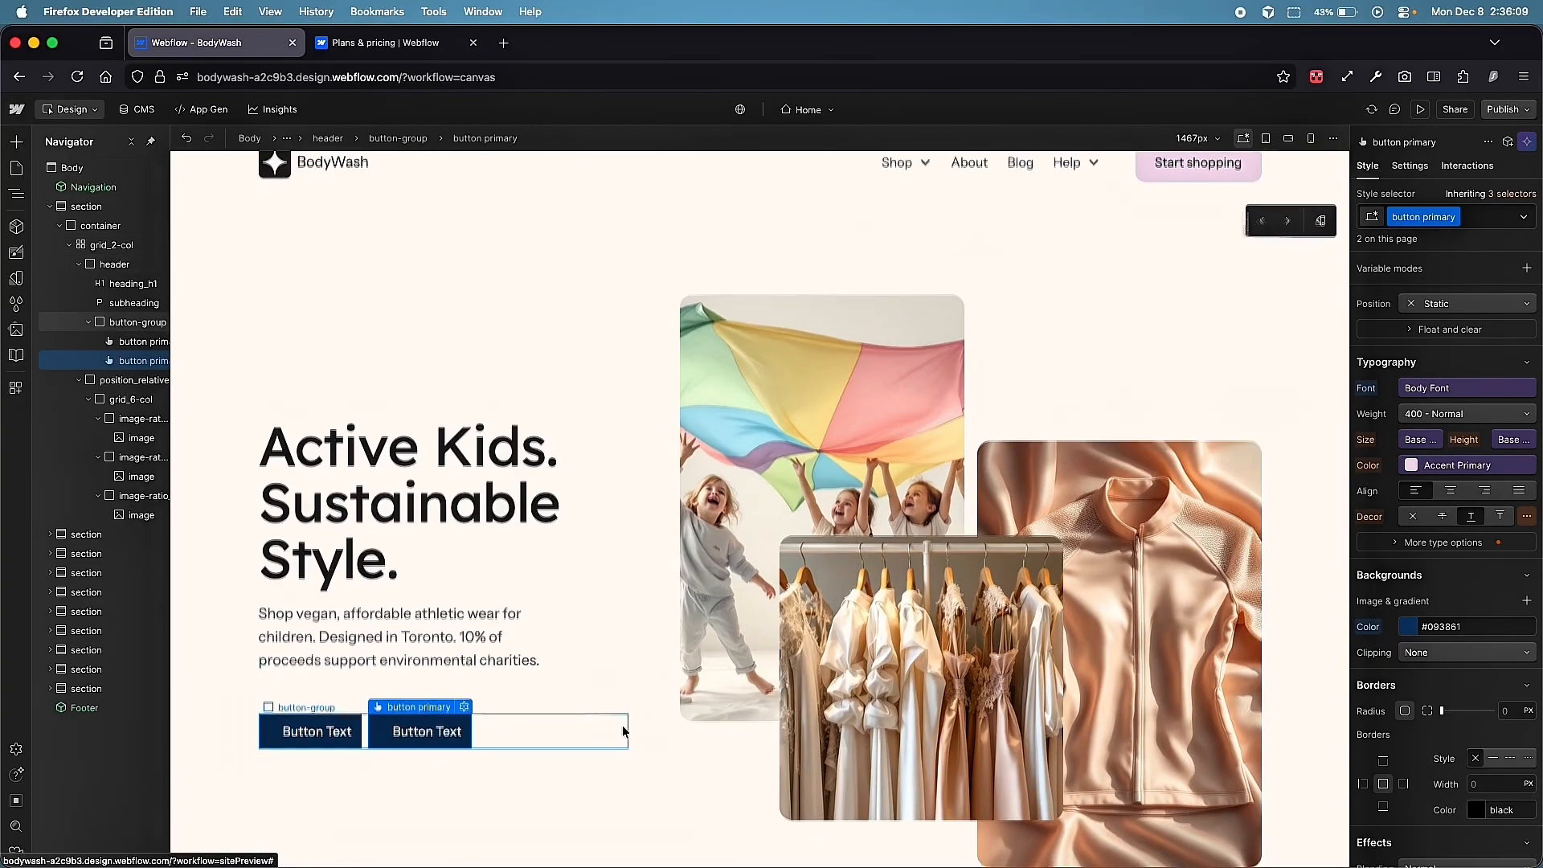
pyautogui.scroll(-5, 1497, 607)
pyautogui.scroll(2, 1497, 607)
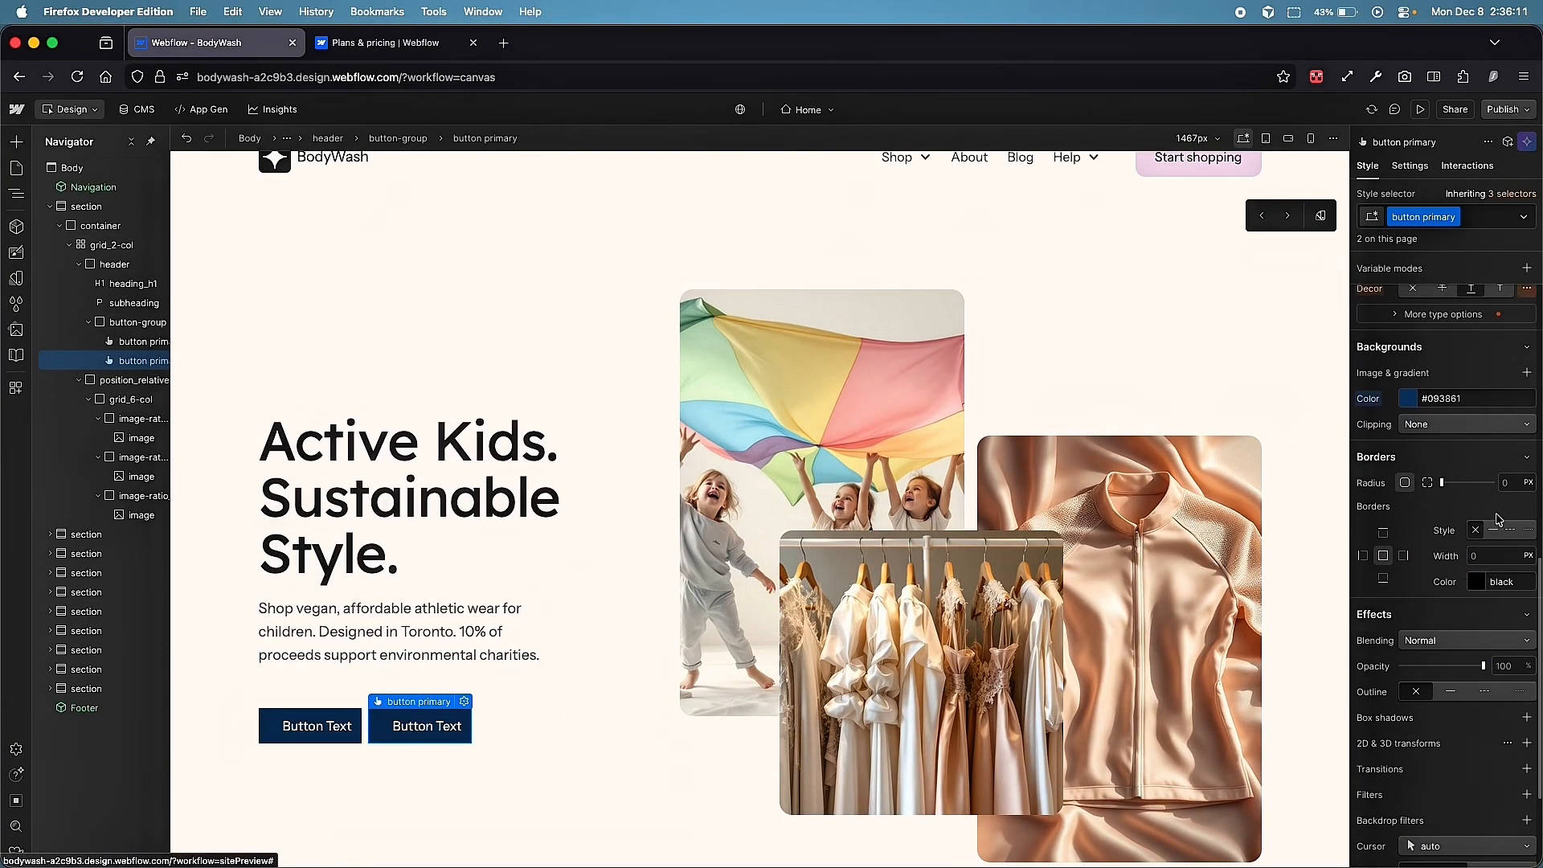
pyautogui.click(1517, 480)
pyautogui.write('100')
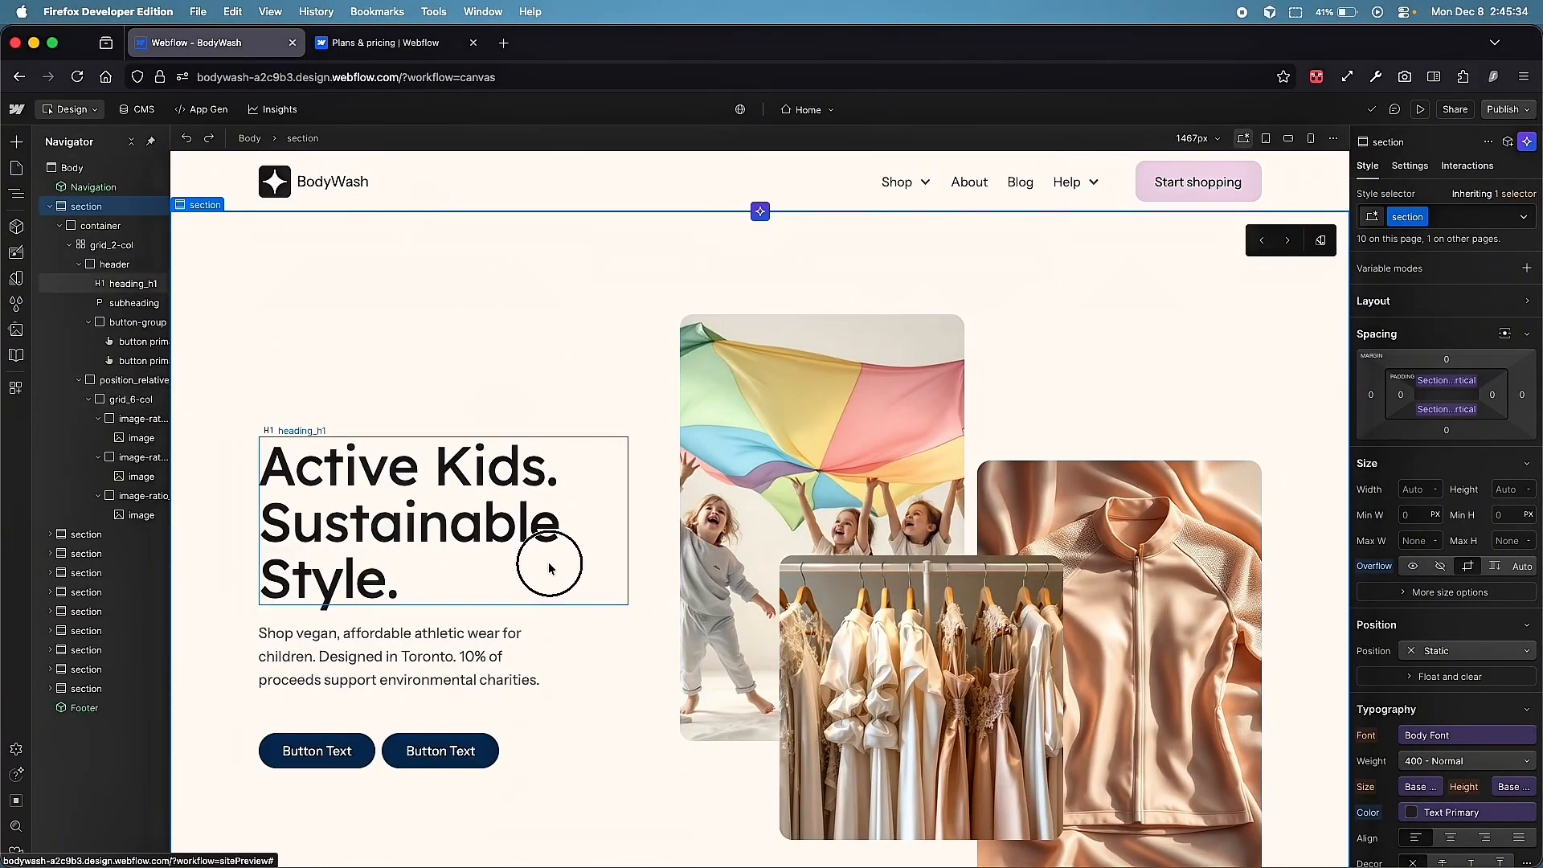
# Set the hero heading's top margin to 32 px at the tablet breakpoint, and return to the desktop breakpoint
pyautogui.click(550, 568)
pyautogui.click(1266, 138)
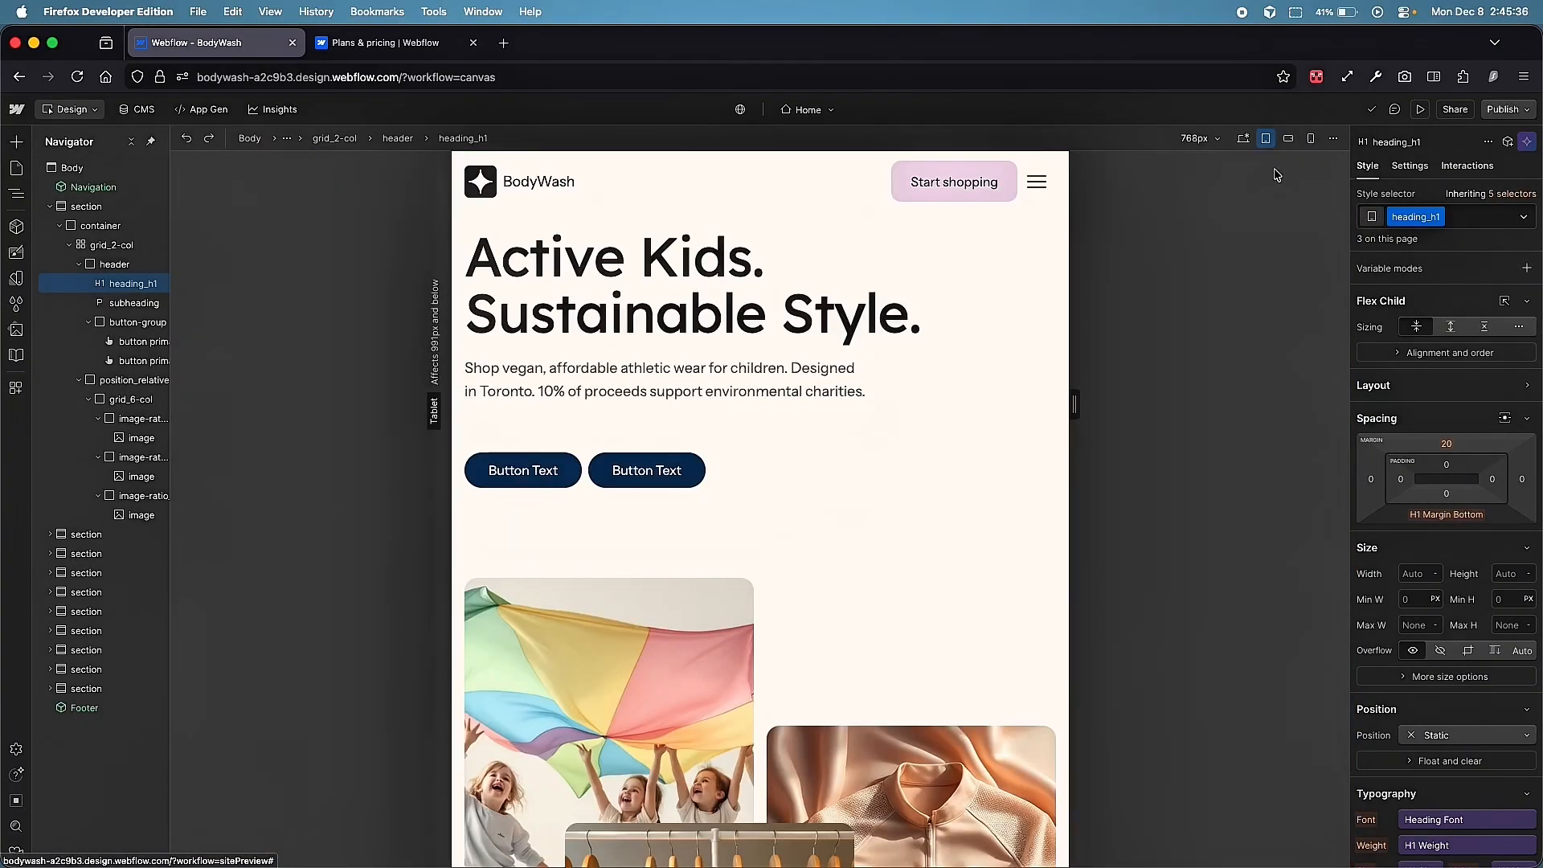
pyautogui.click(1446, 444)
pyautogui.write('32')
pyautogui.press('Return')
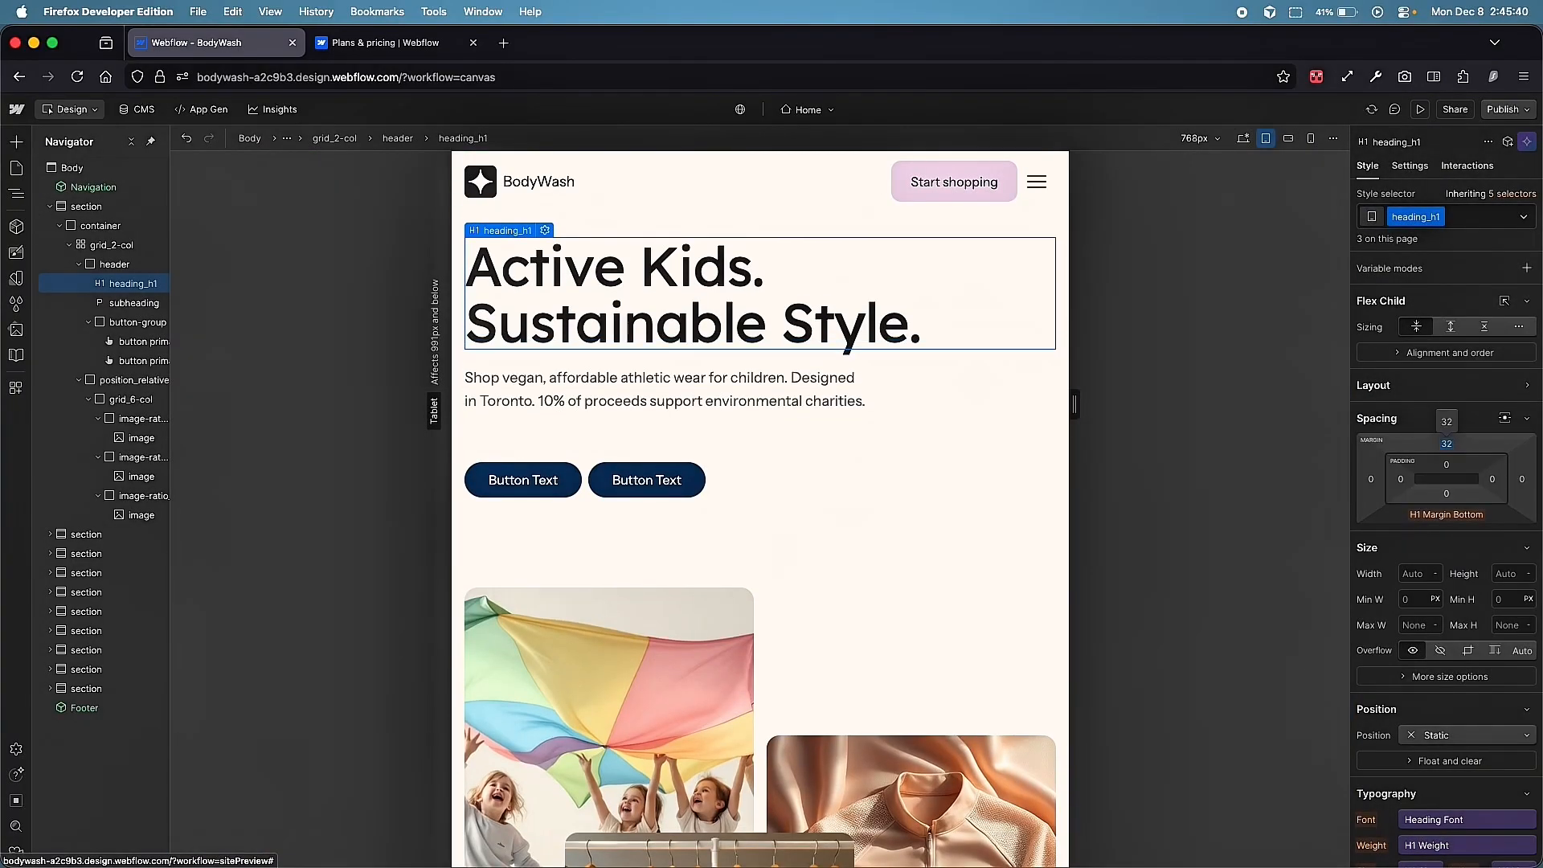
pyautogui.click(1243, 138)
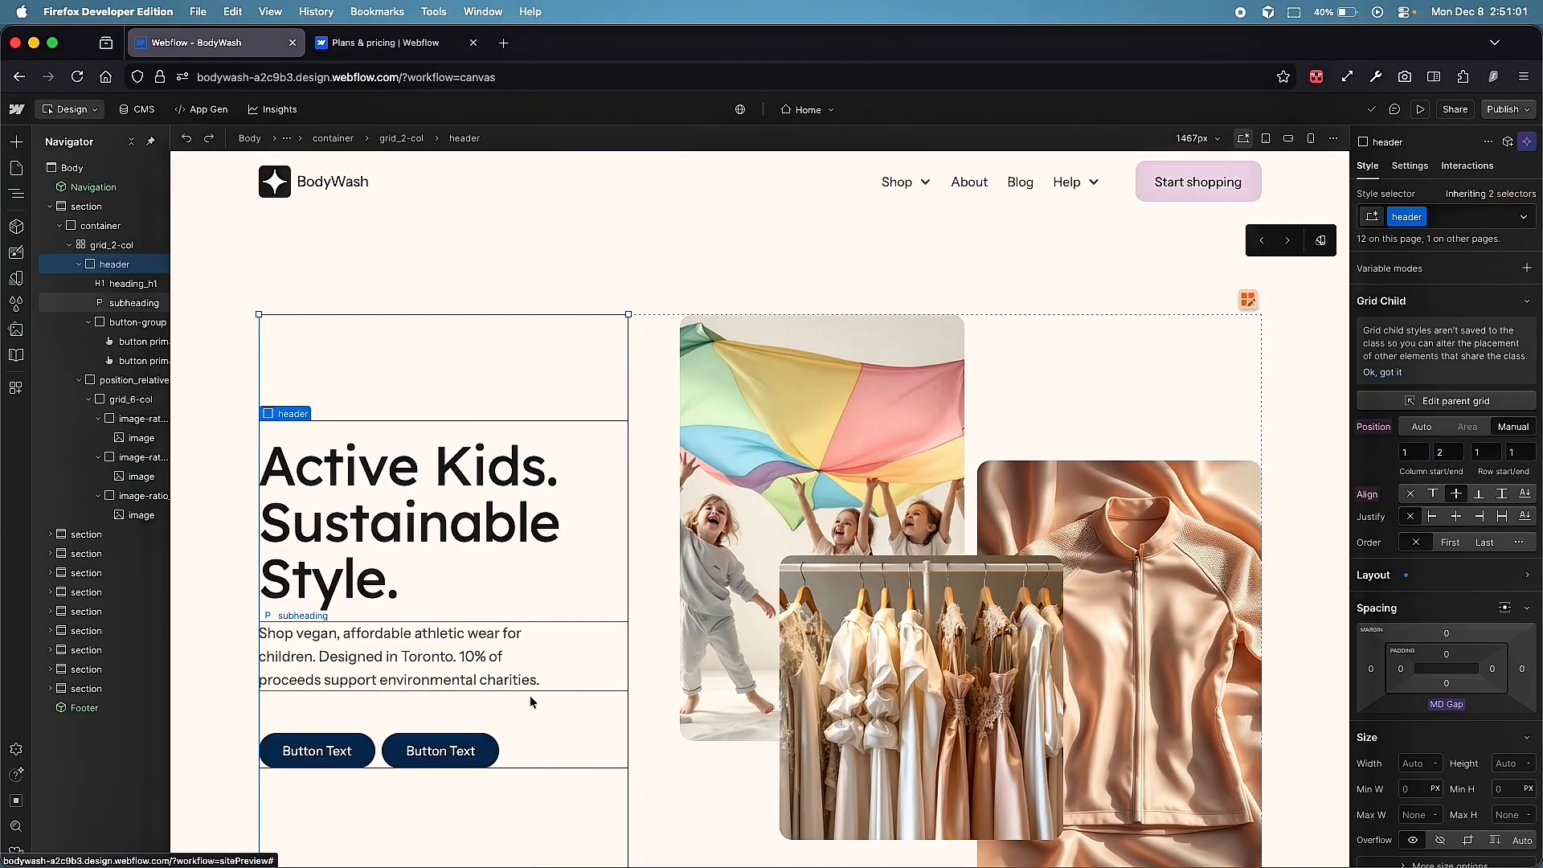
# Open the name of the first hero button's button primary class for renaming
pyautogui.click(354, 748)
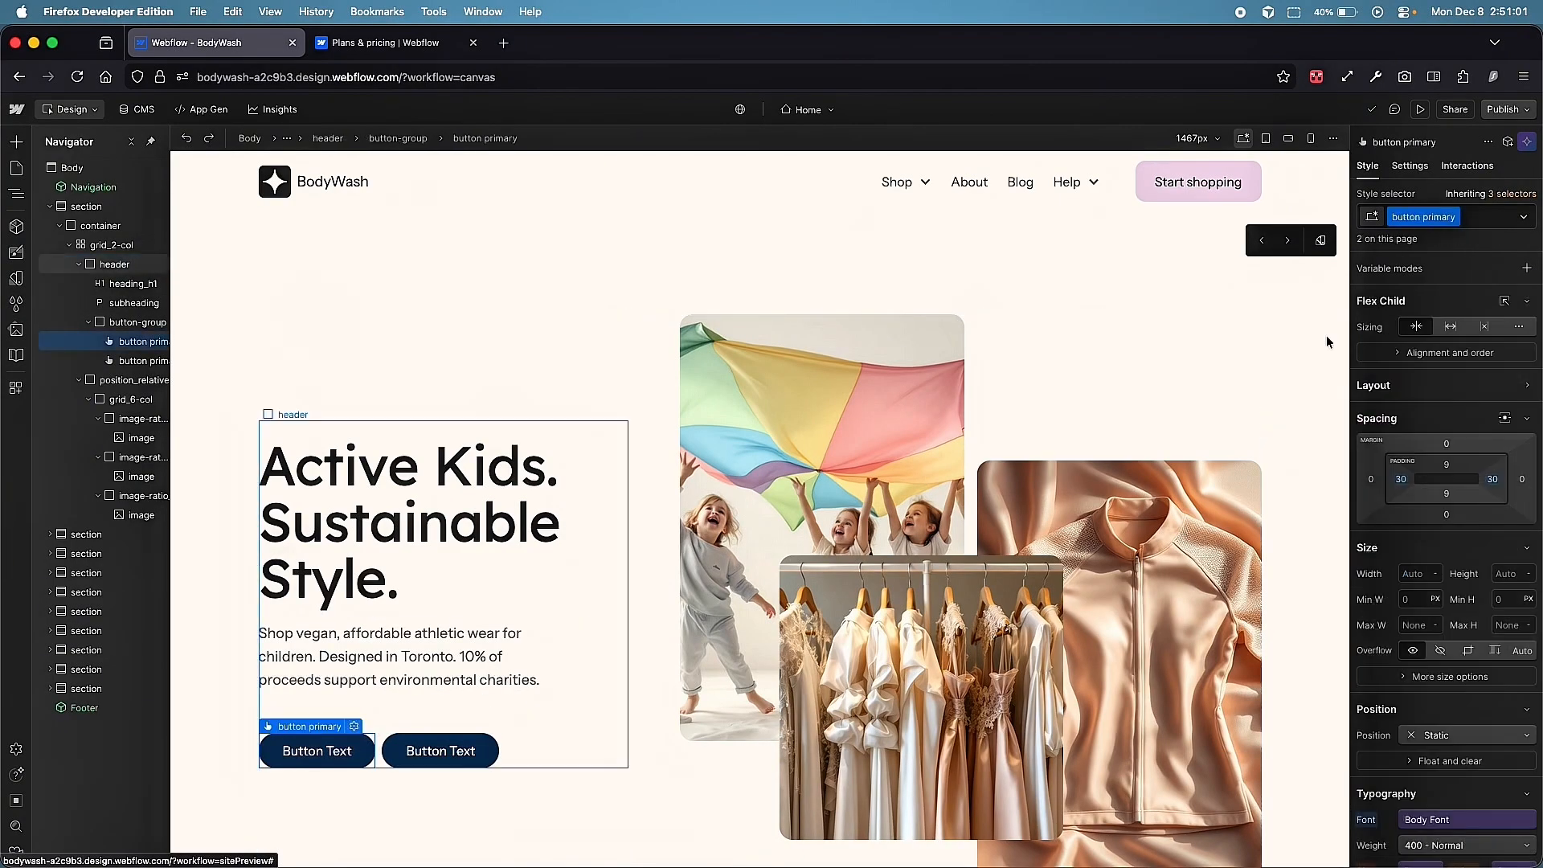
pyautogui.click(1456, 218)
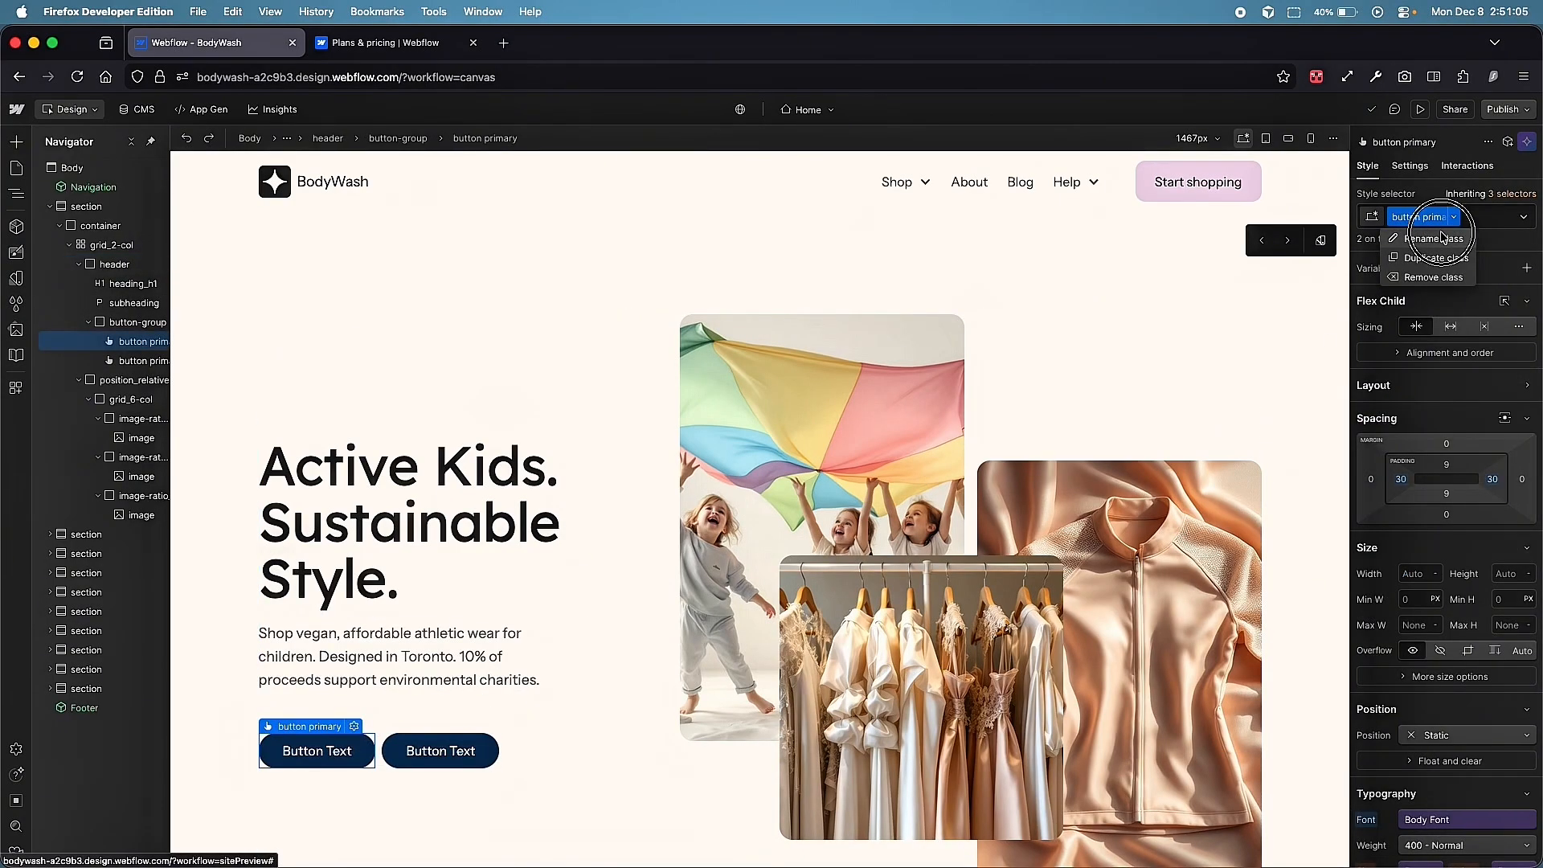
pyautogui.click(1439, 238)
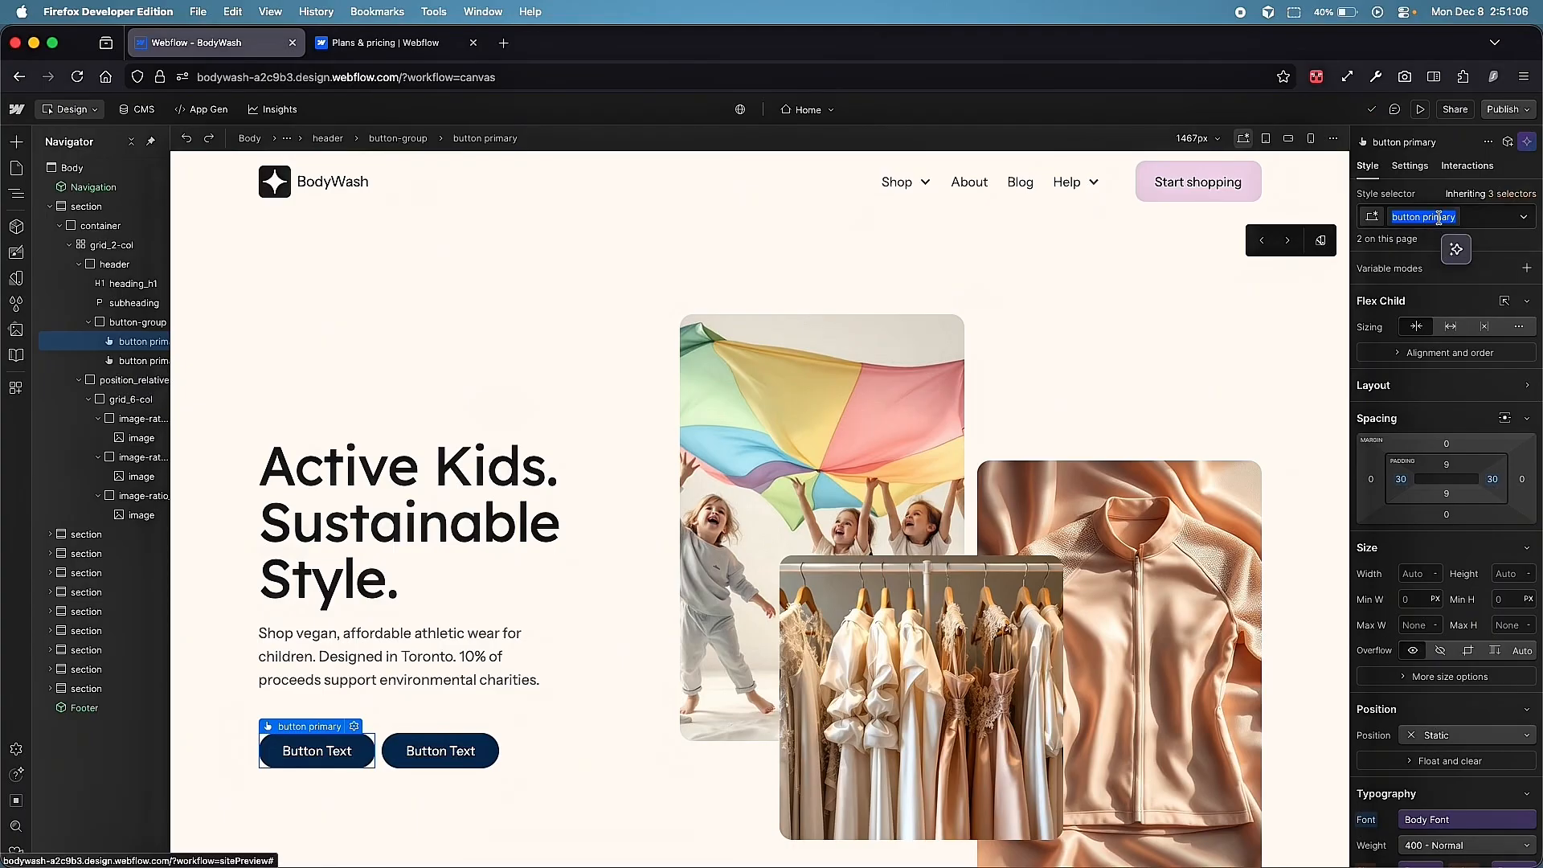
pyautogui.press('Return')
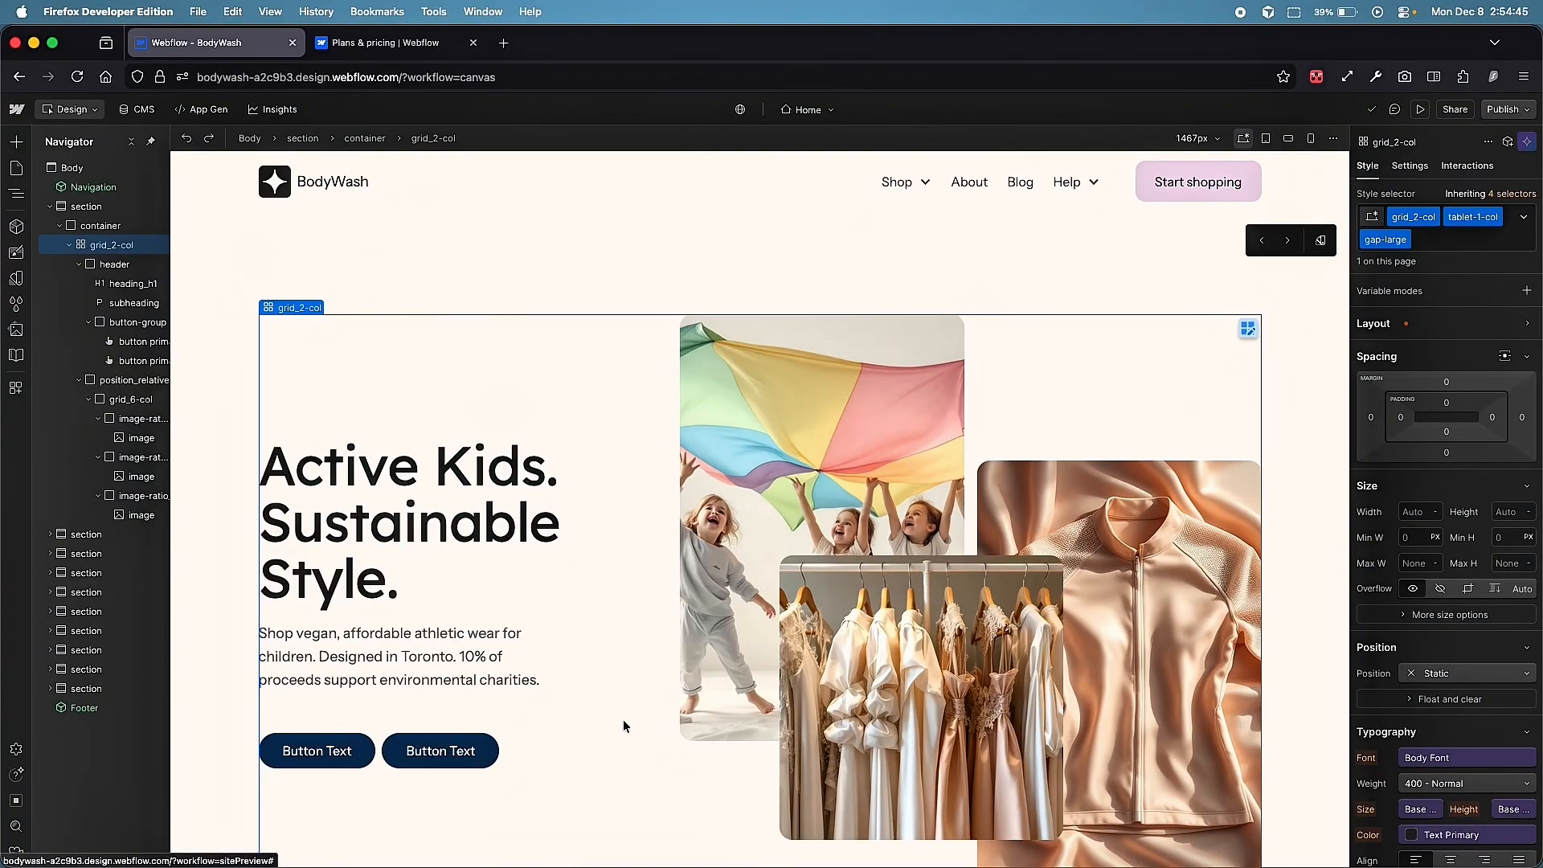
# Remove the button primary class from the first hero button
pyautogui.click(357, 747)
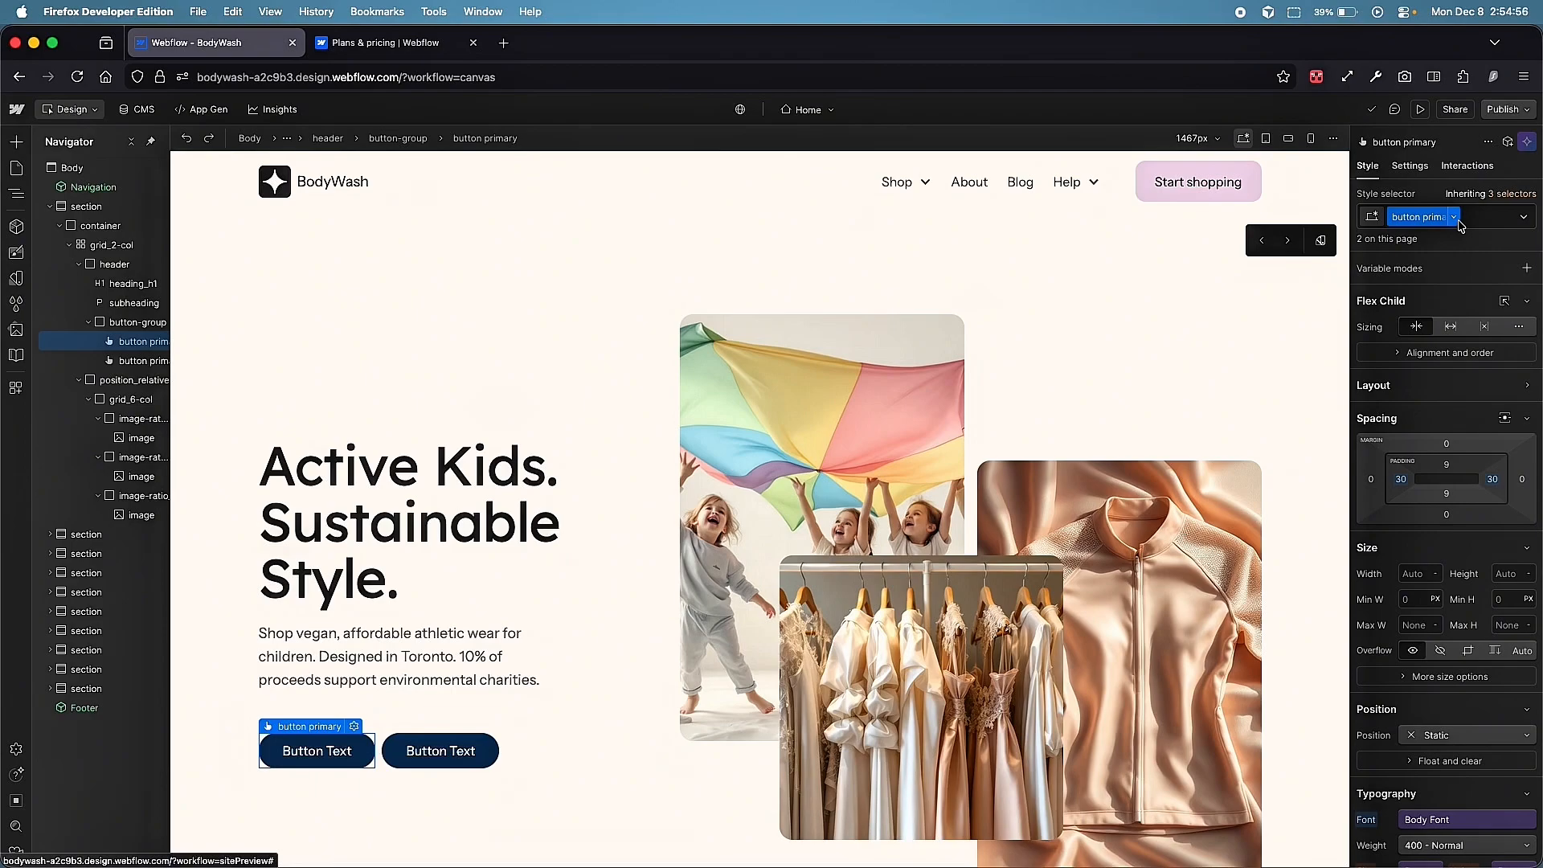
pyautogui.click(1456, 217)
pyautogui.click(1432, 277)
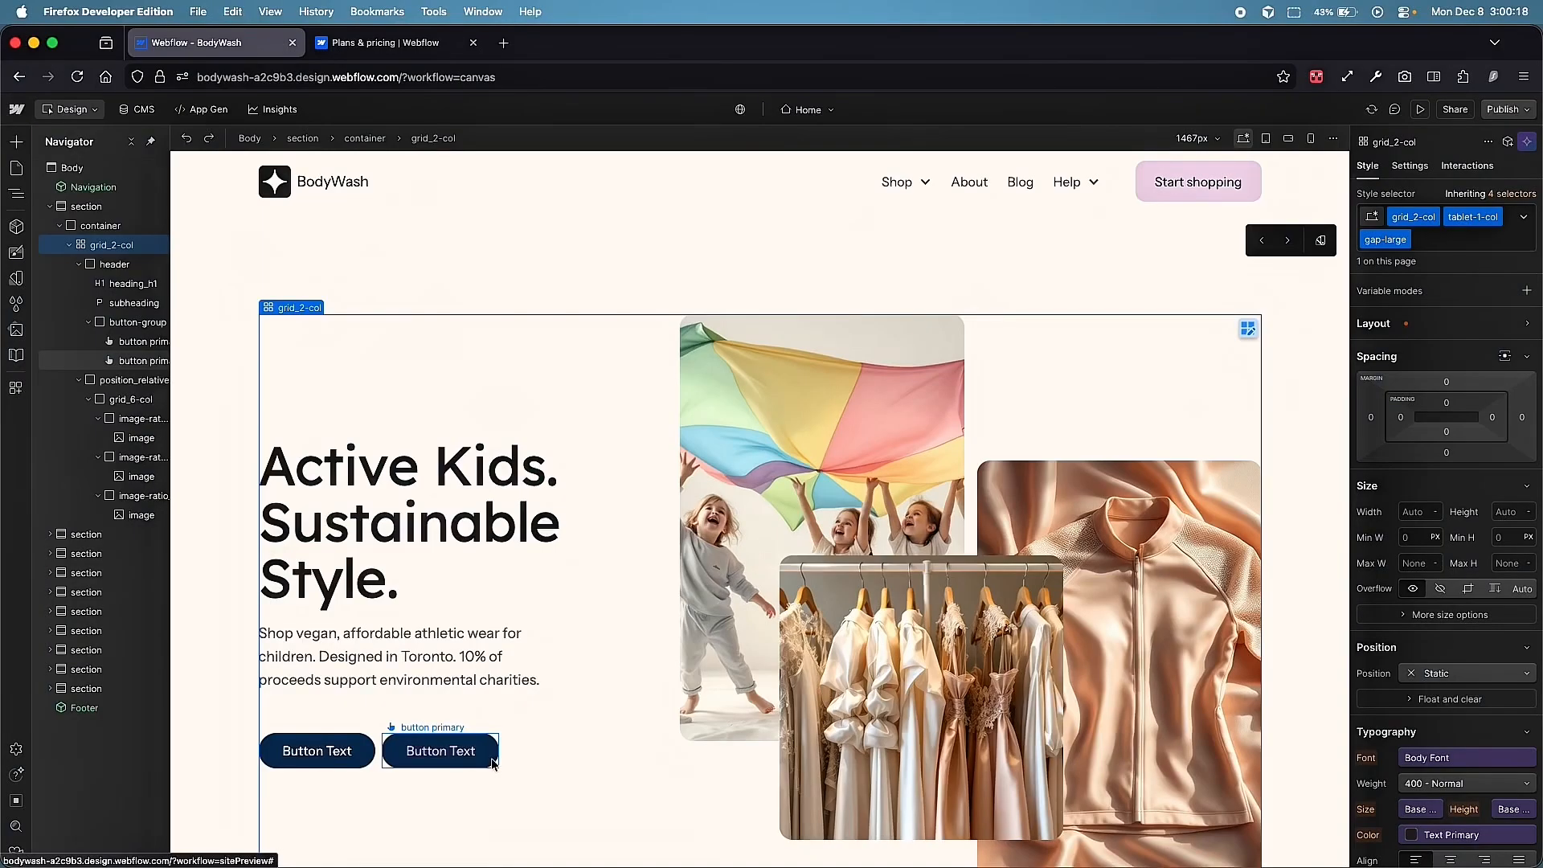
# Duplicate the button primary class on the second hero button and name the copy "this is"
pyautogui.click(475, 751)
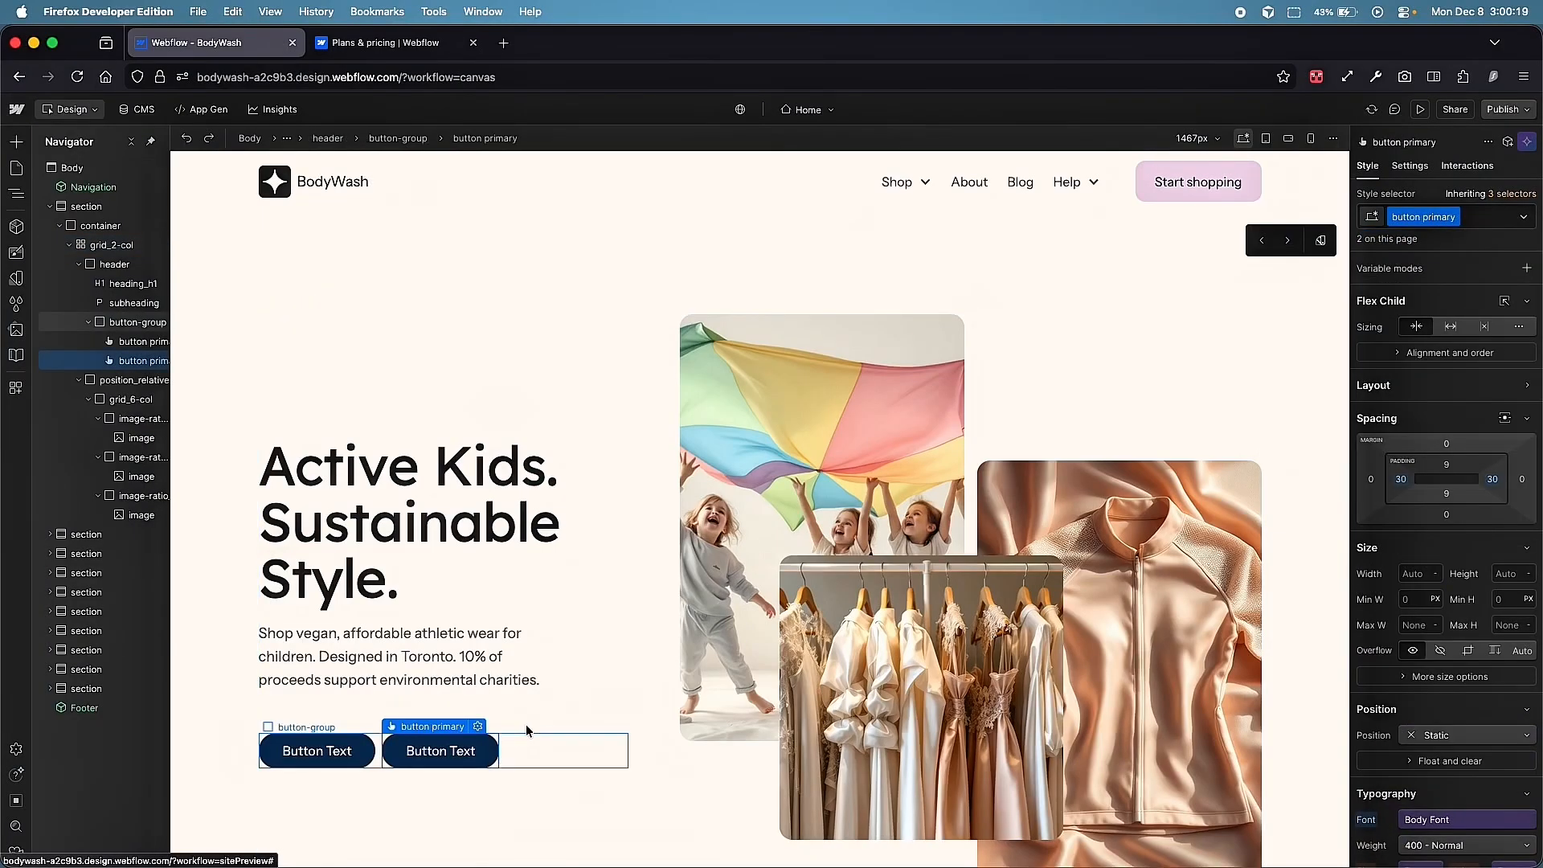
pyautogui.doubleClick(1429, 218)
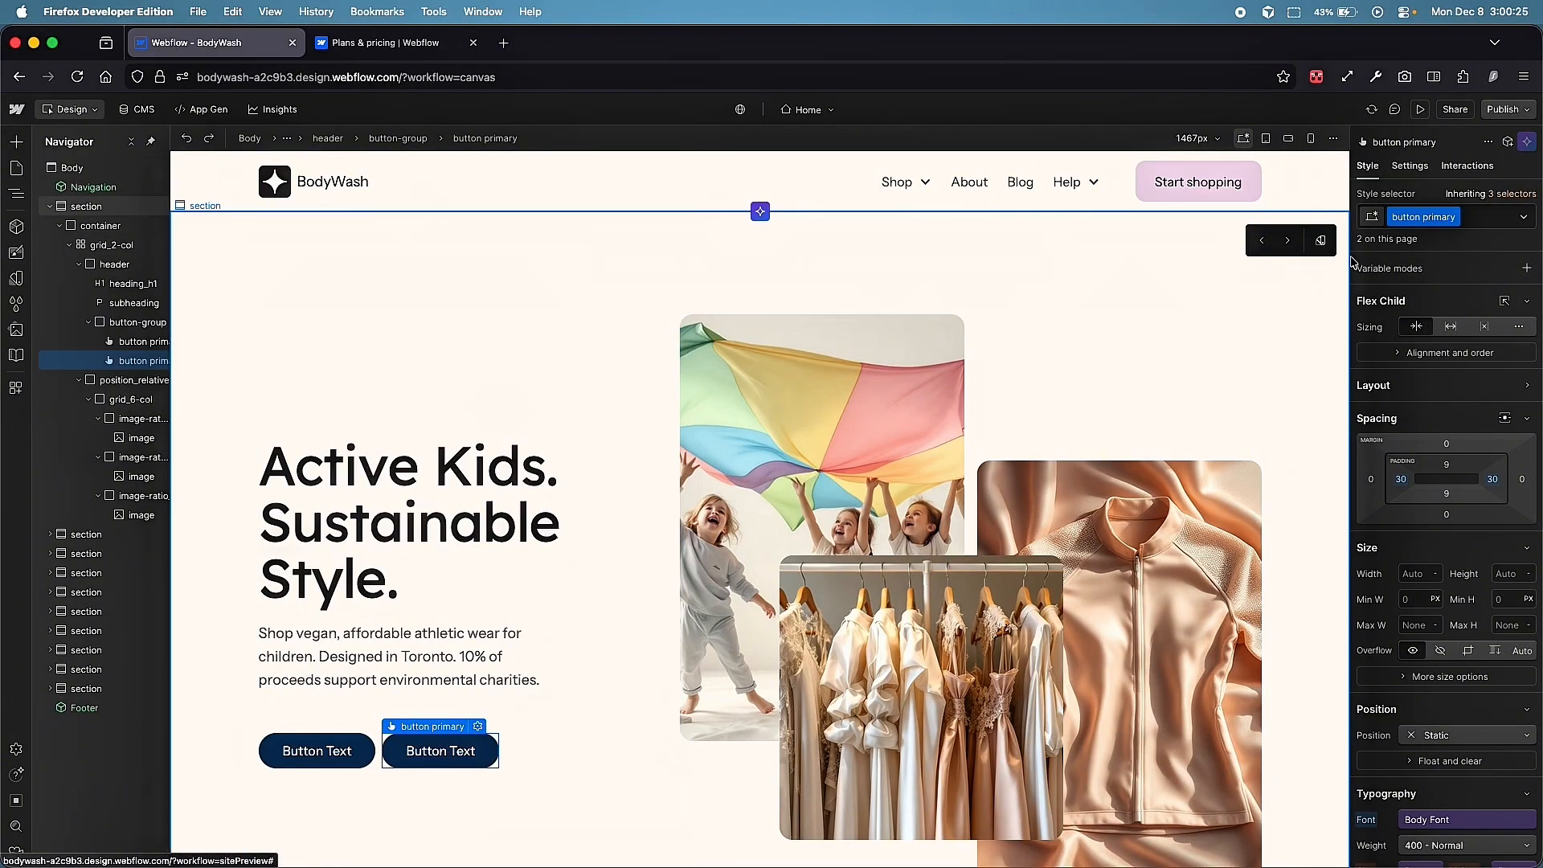
pyautogui.click(1451, 228)
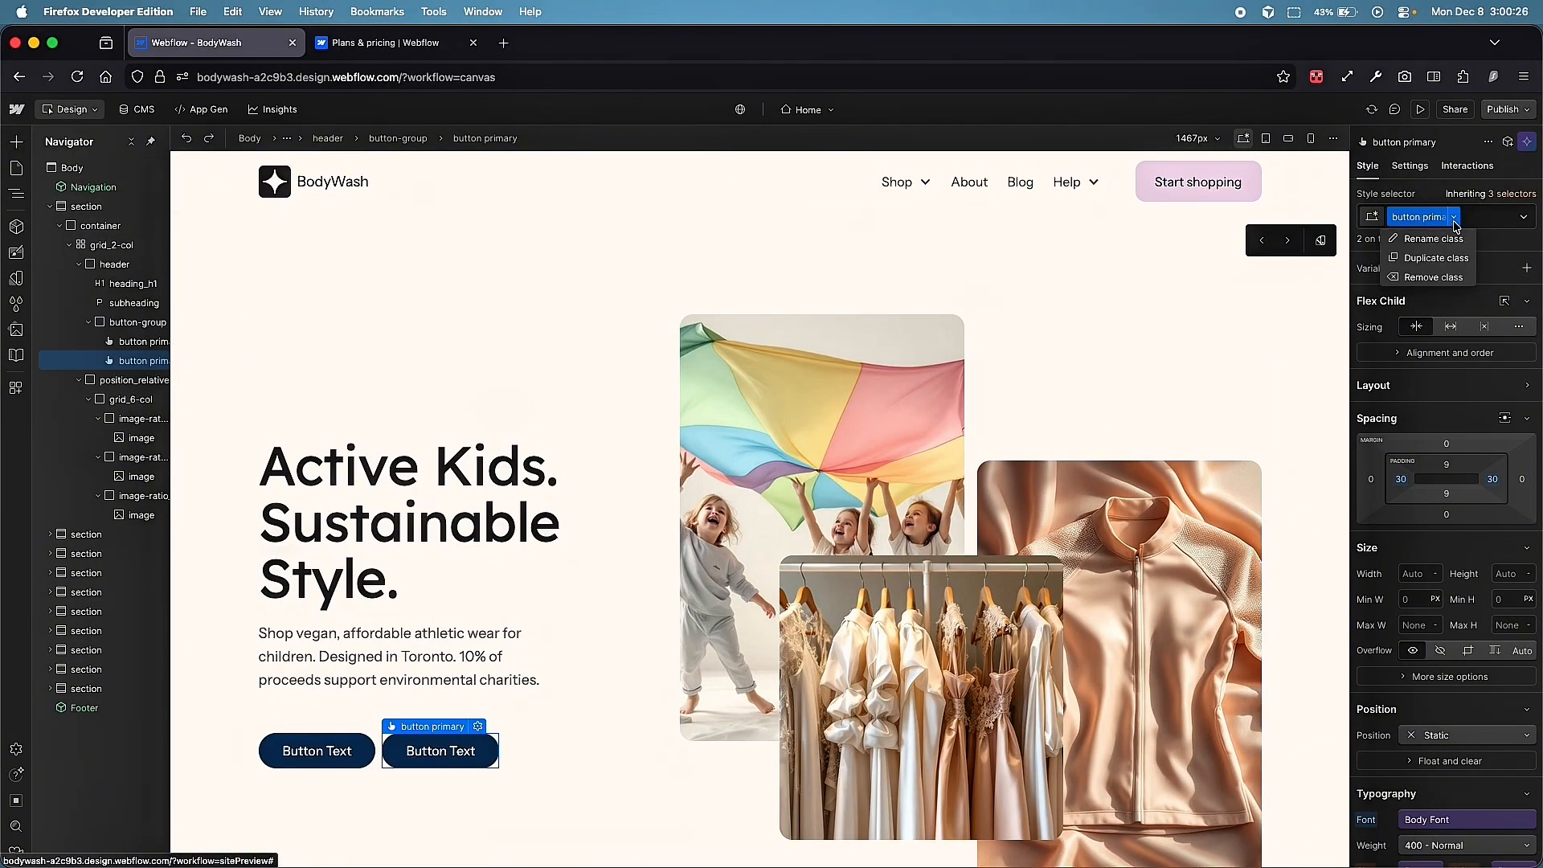
pyautogui.click(1437, 264)
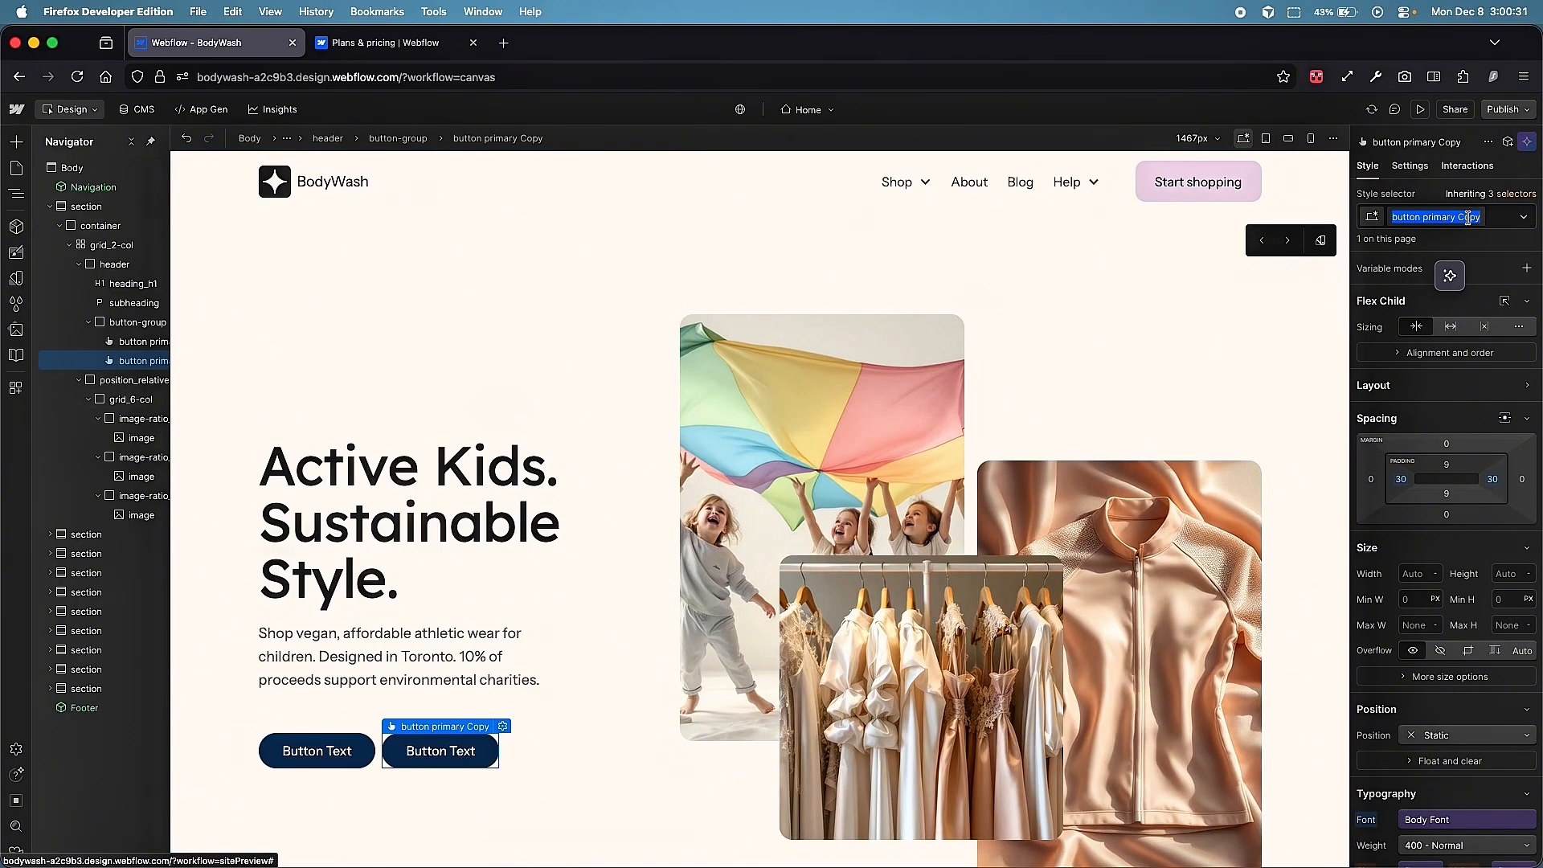
pyautogui.write('this is')
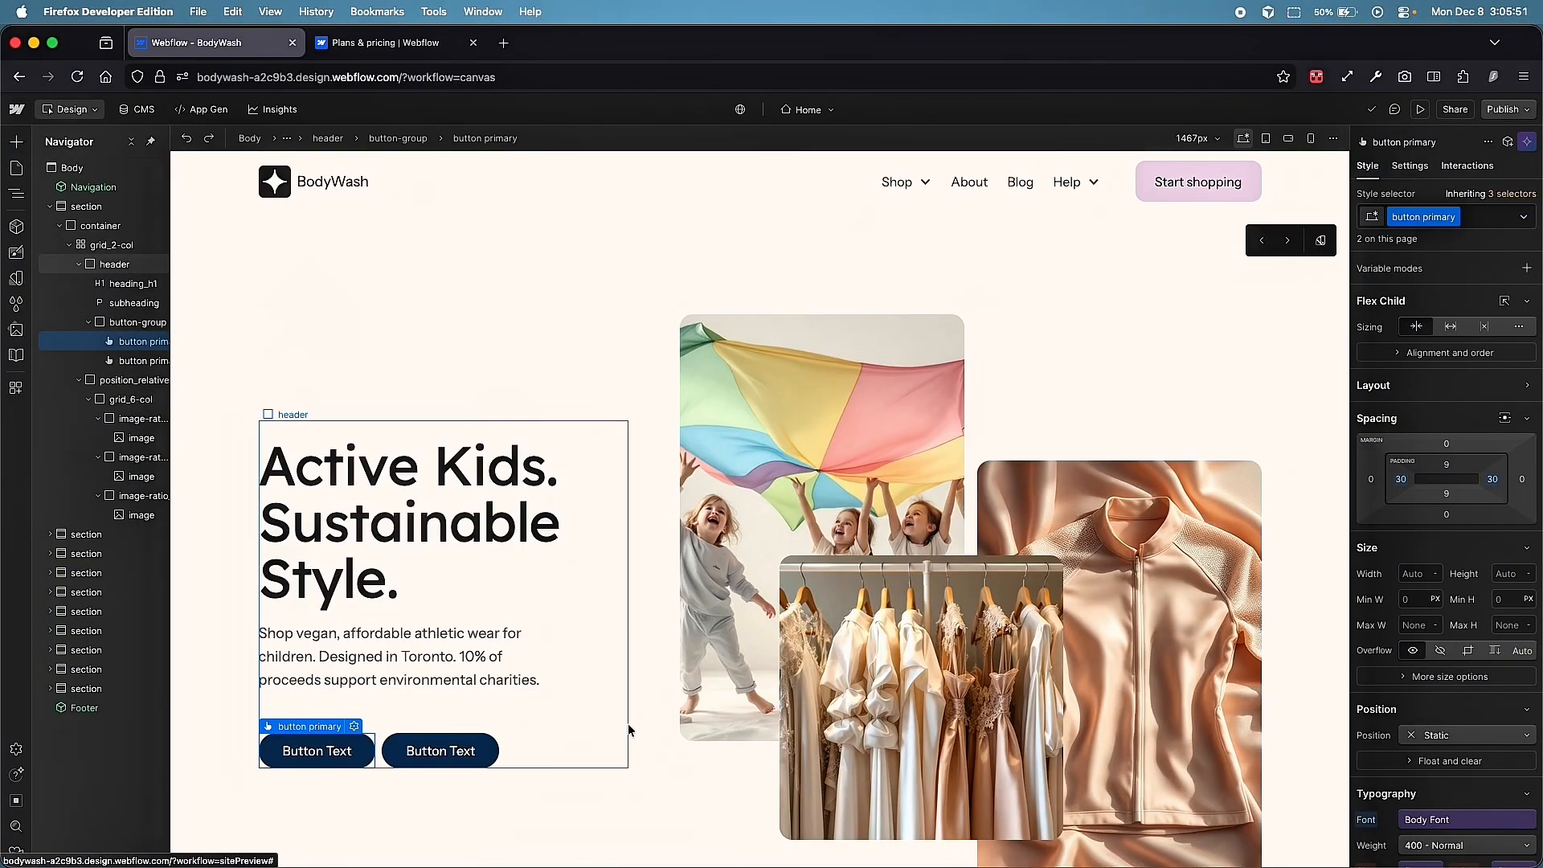
pyautogui.click(639, 713)
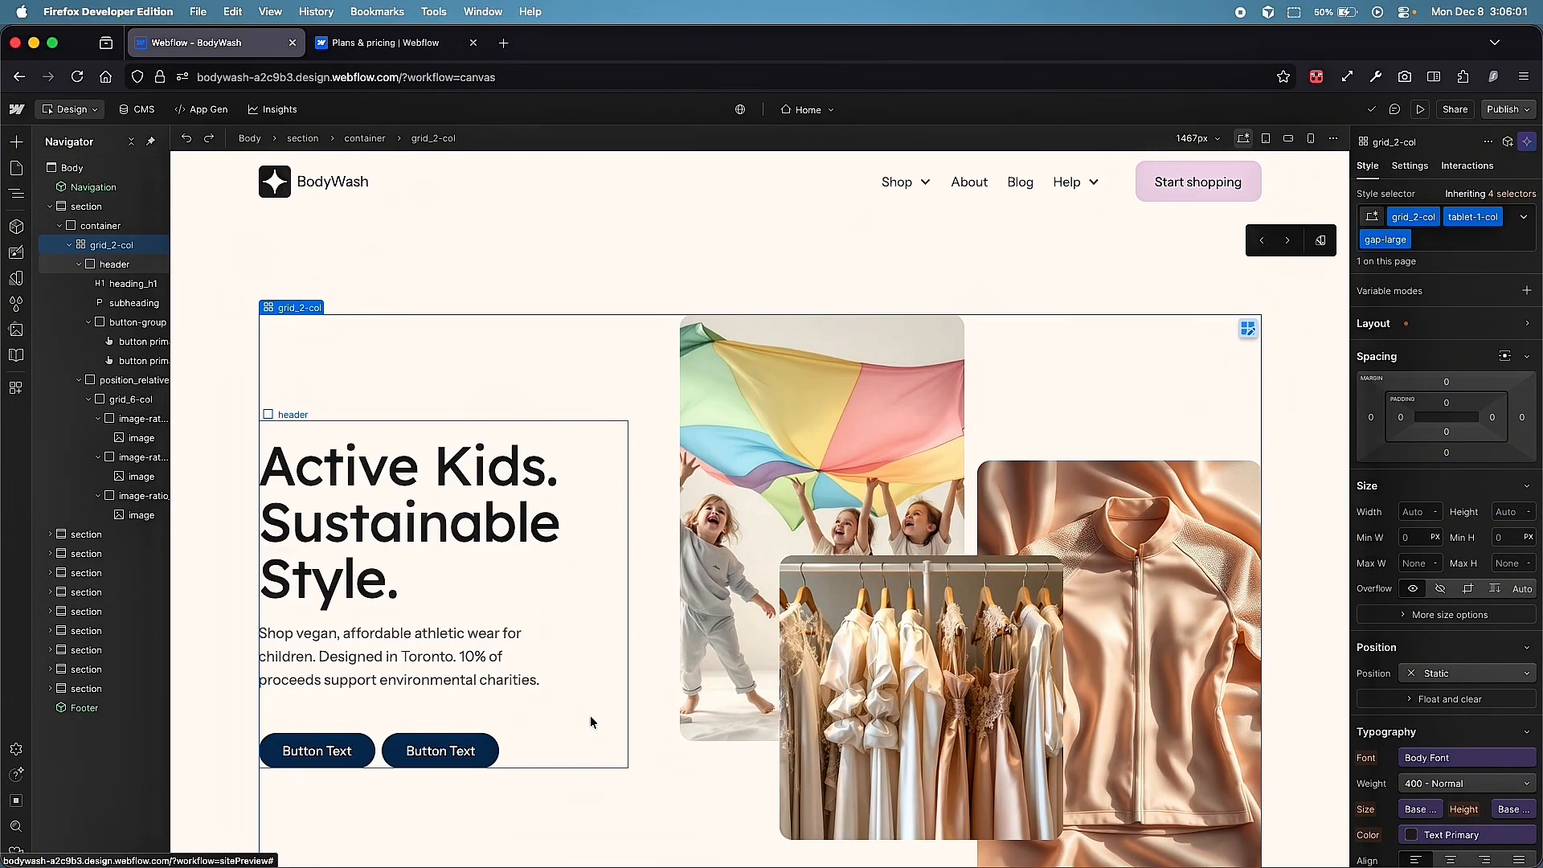
# Add a combo class named "is dark" to the first hero button's button primary class
pyautogui.click(321, 749)
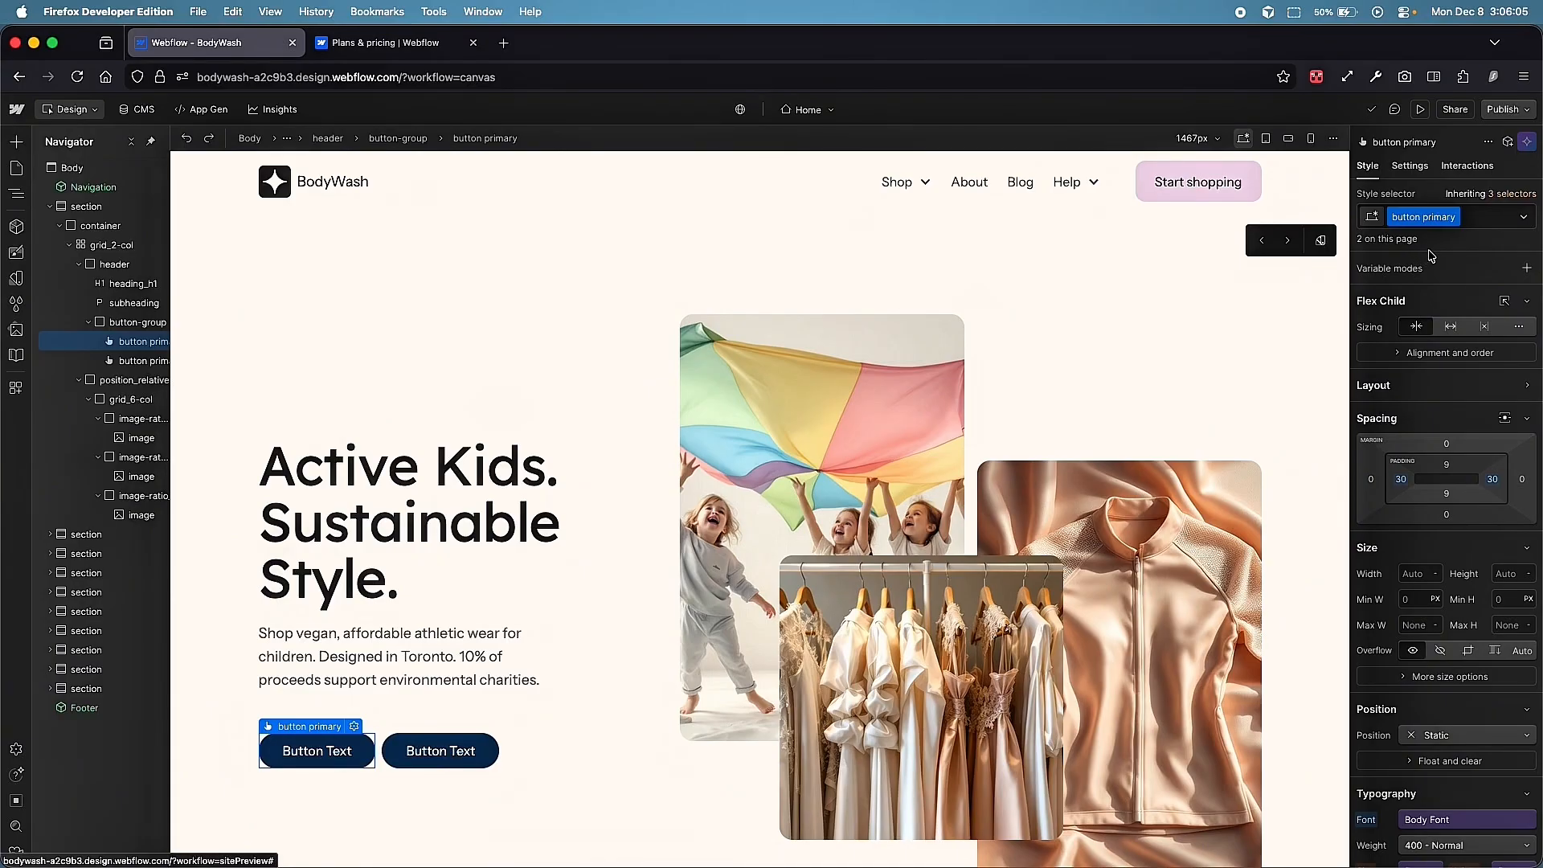
pyautogui.moveTo(1451, 227)
pyautogui.click(1472, 216)
pyautogui.write('is-dark')
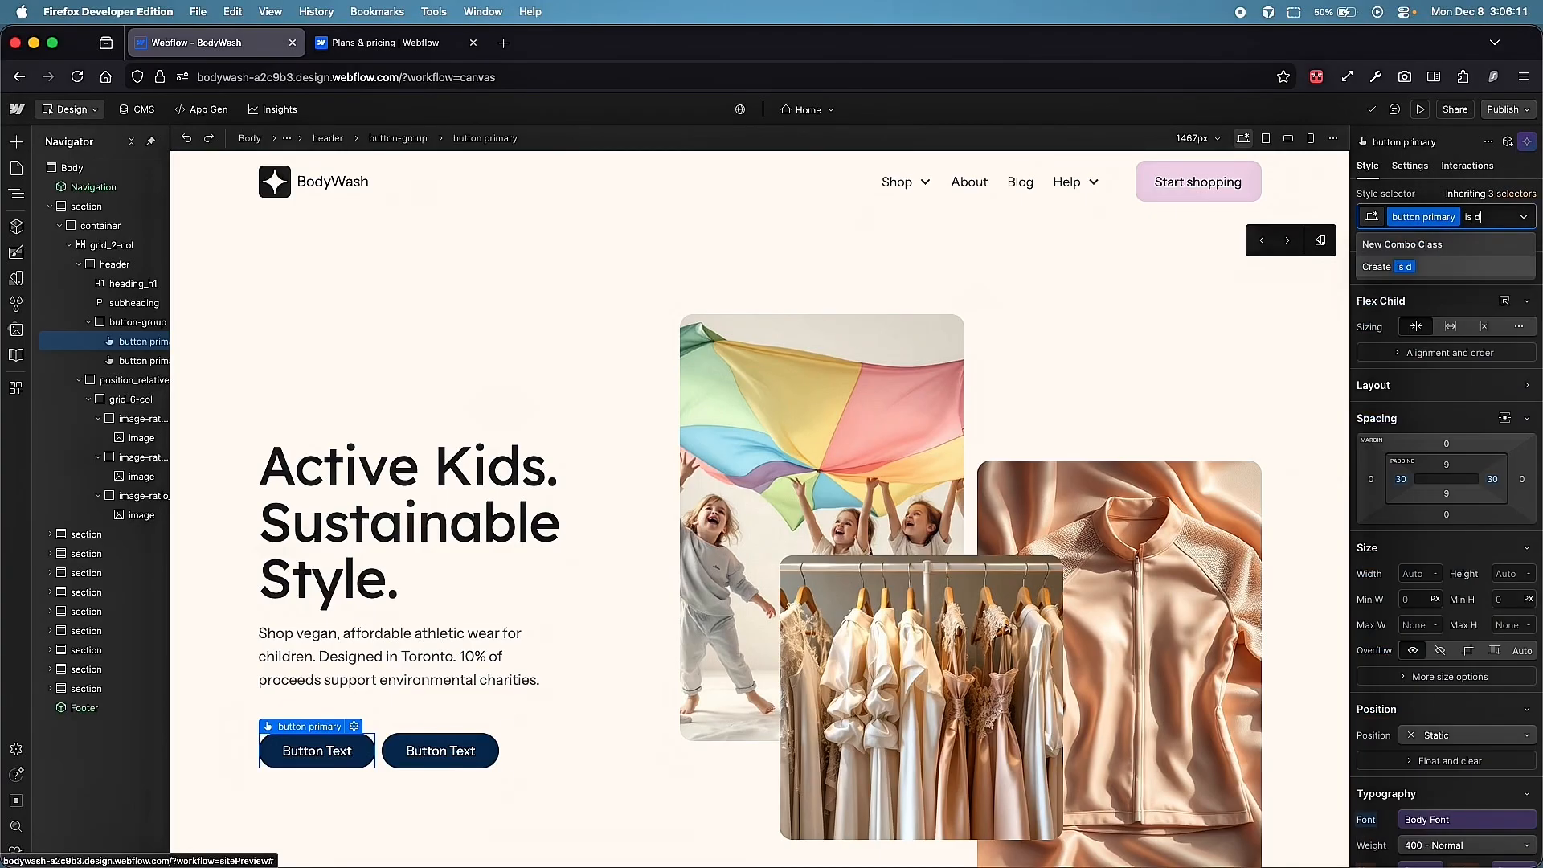
pyautogui.press('Return')
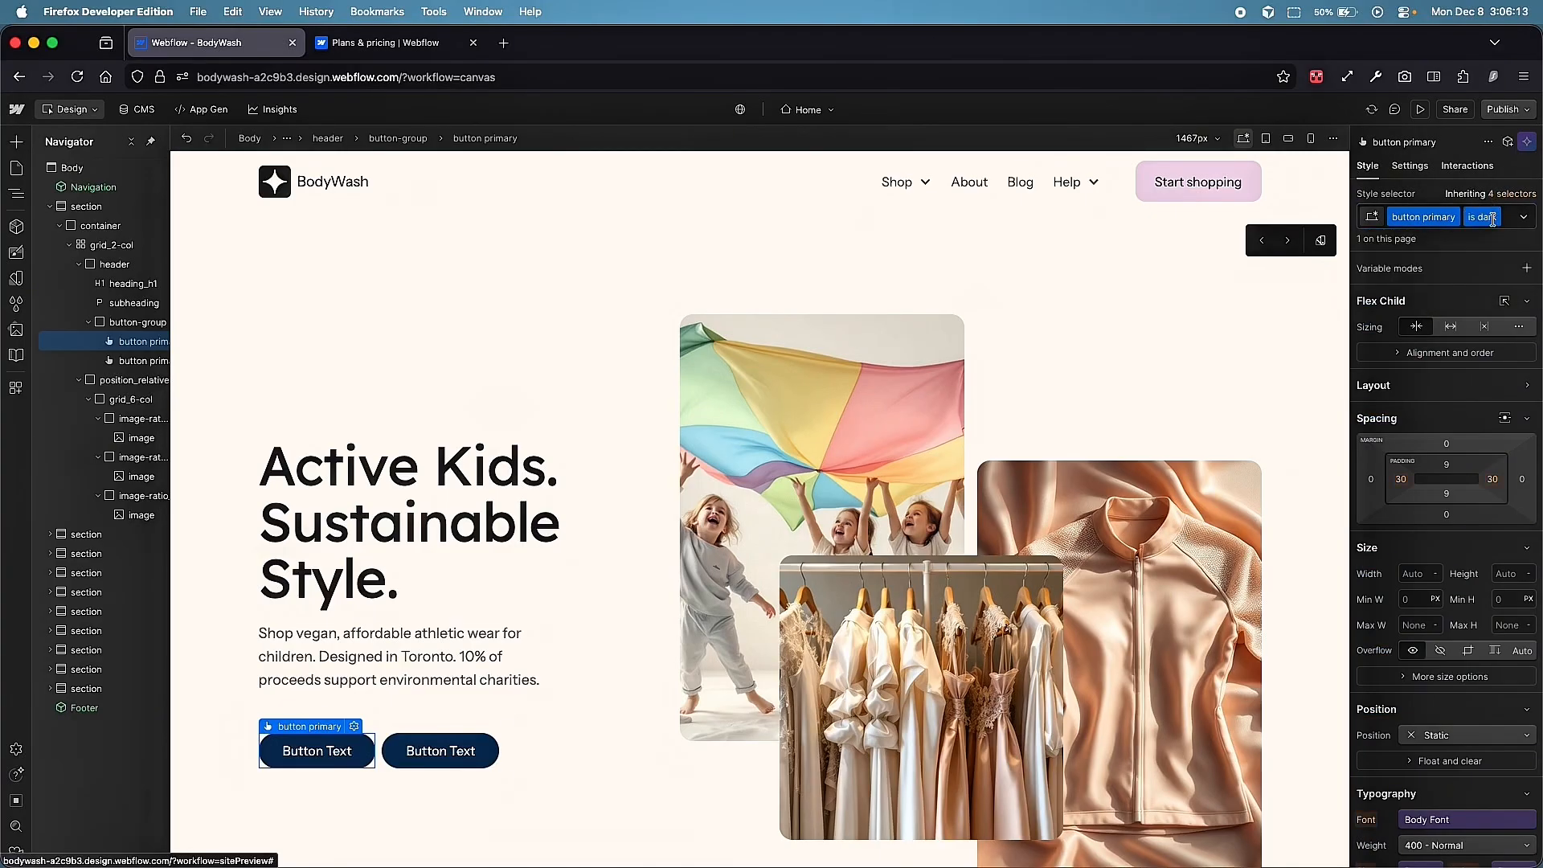
# Set the background color of the first hero button's is dark combo class to black
pyautogui.scroll(-4, 1447, 723)
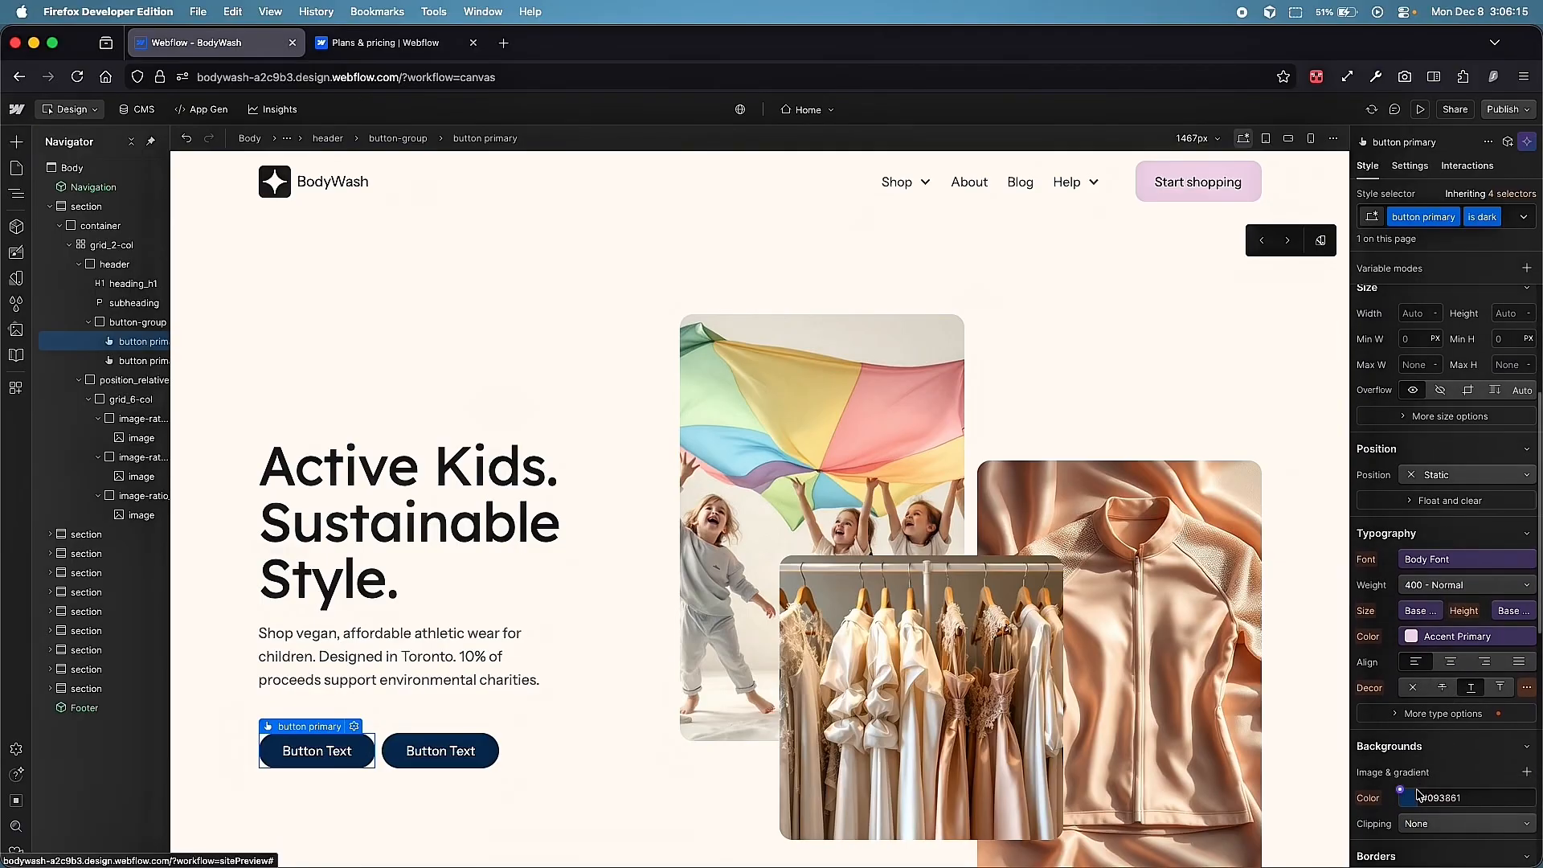
pyautogui.click(1414, 798)
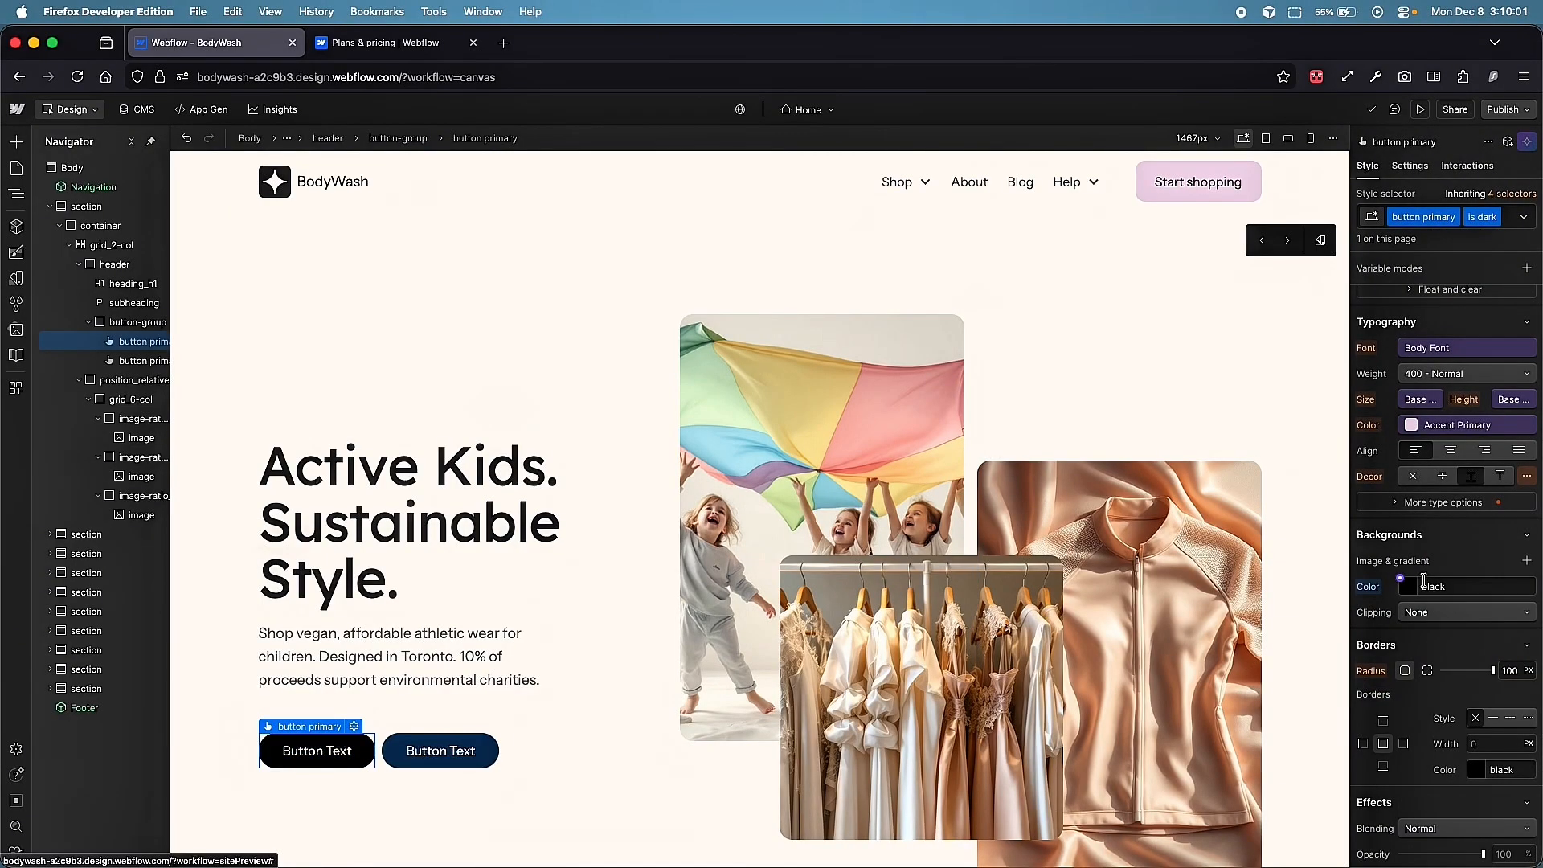
pyautogui.scroll(5, 1424, 580)
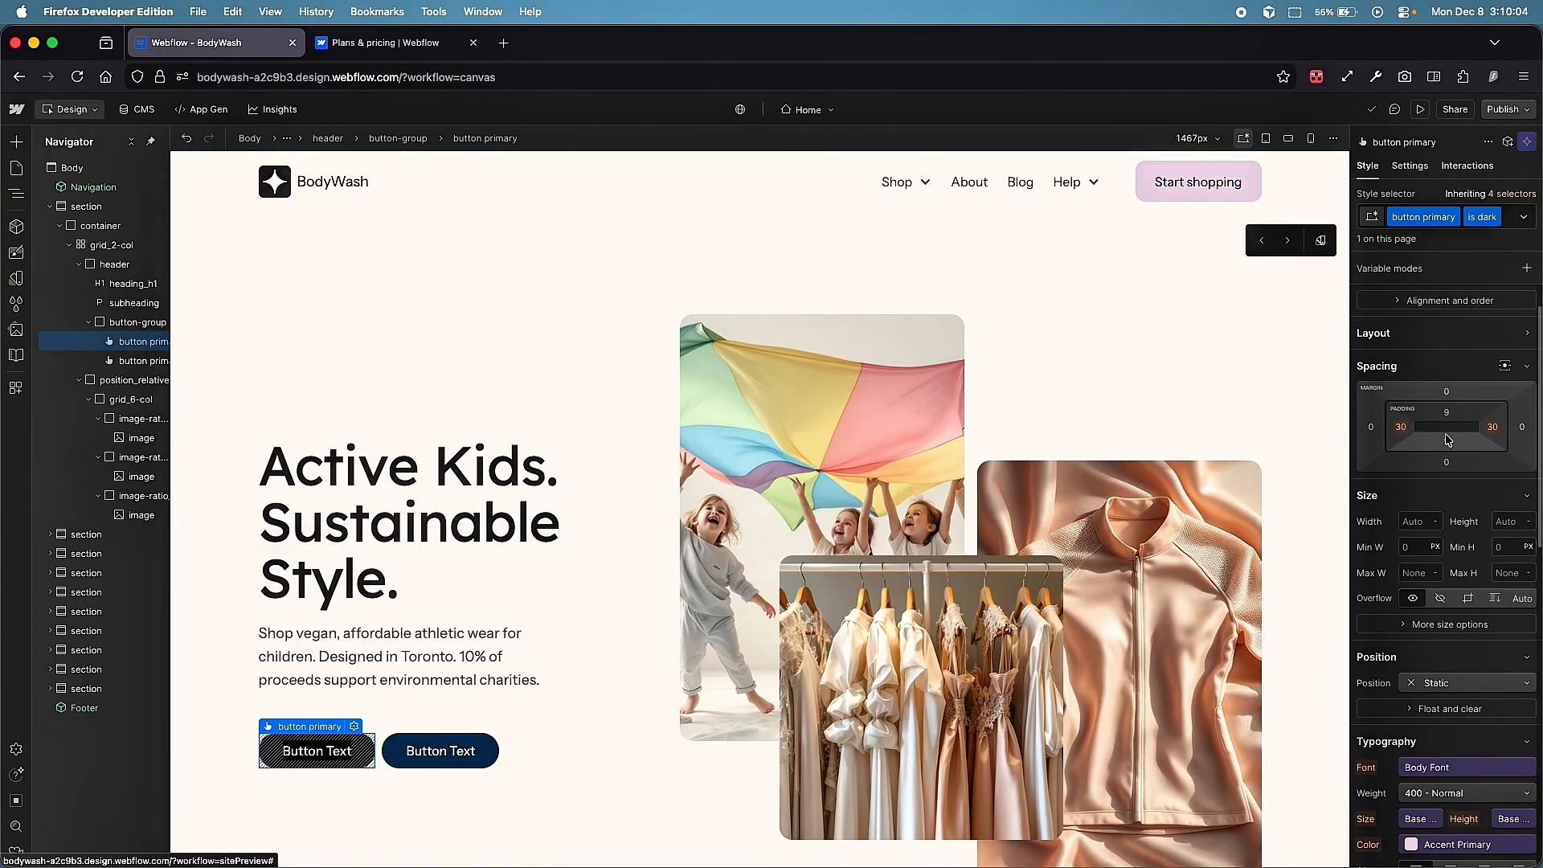
pyautogui.scroll(-5, 1488, 435)
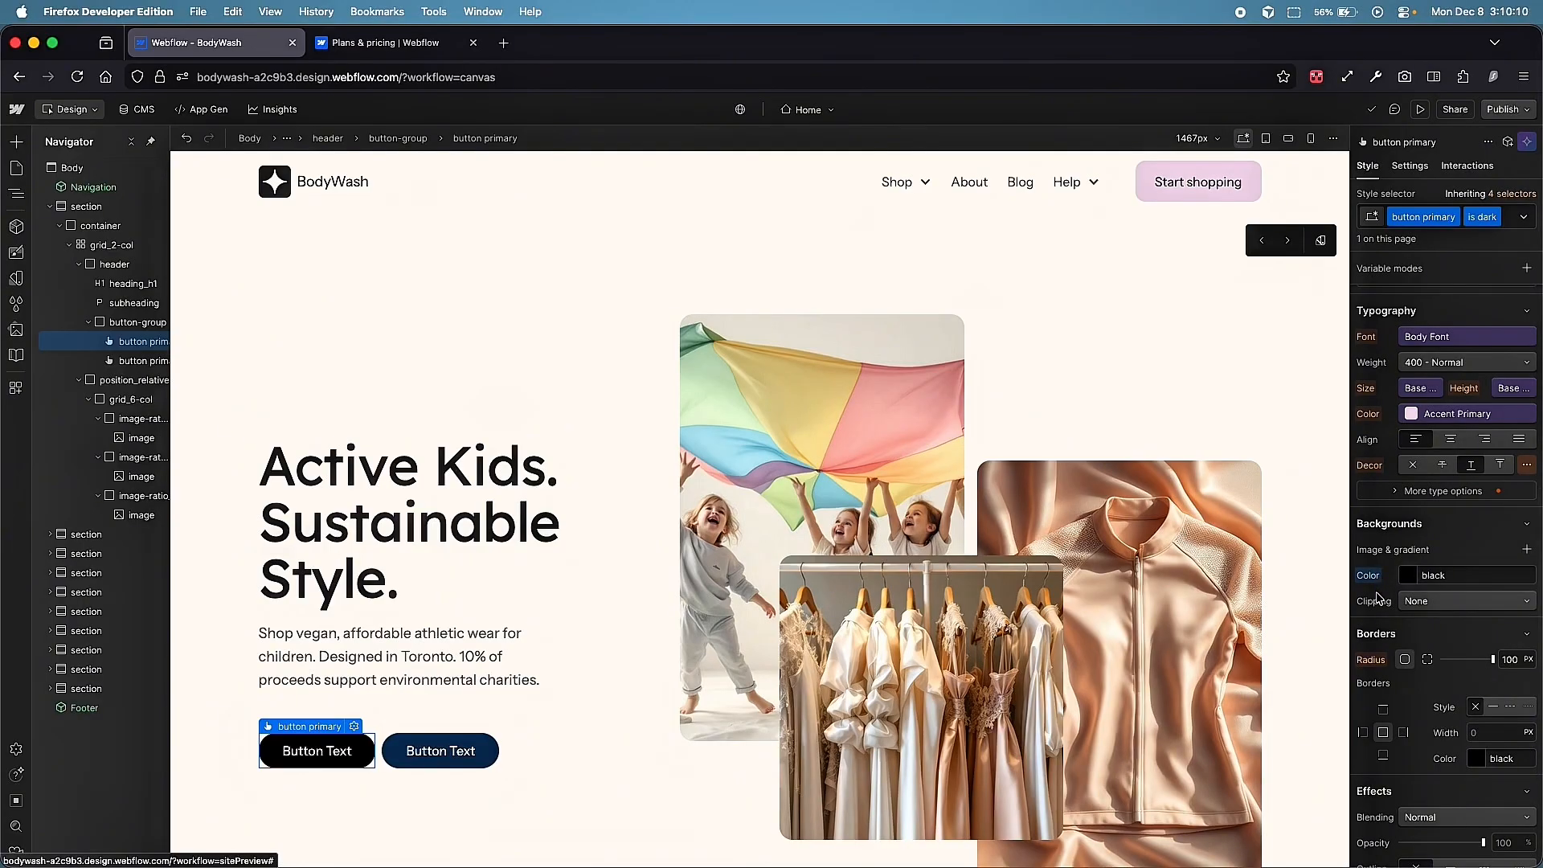
pyautogui.click(566, 781)
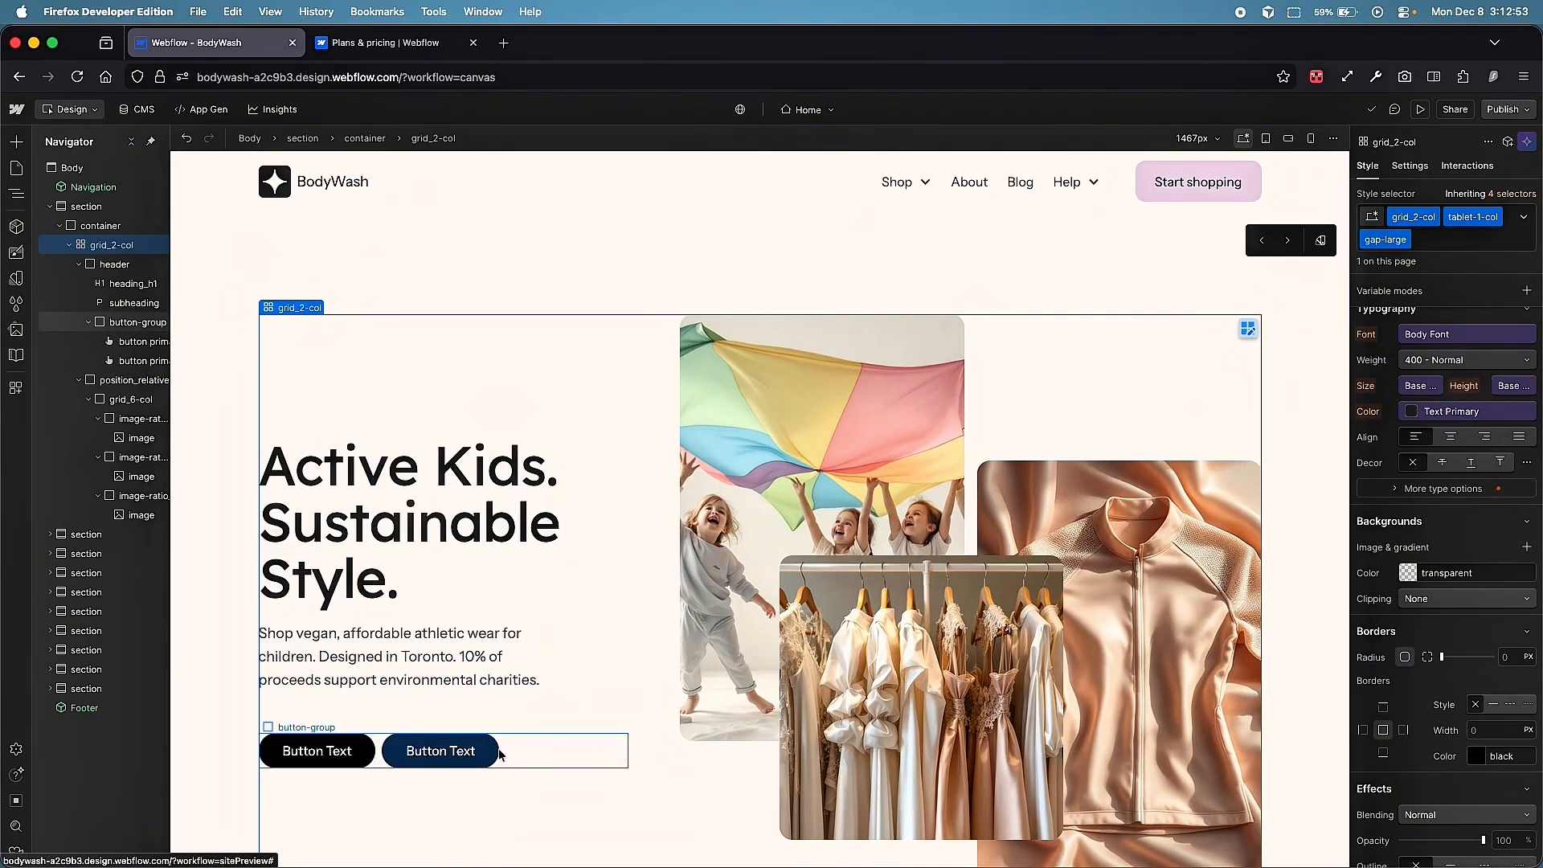
pyautogui.click(496, 752)
pyautogui.click(1419, 456)
pyautogui.click(1392, 635)
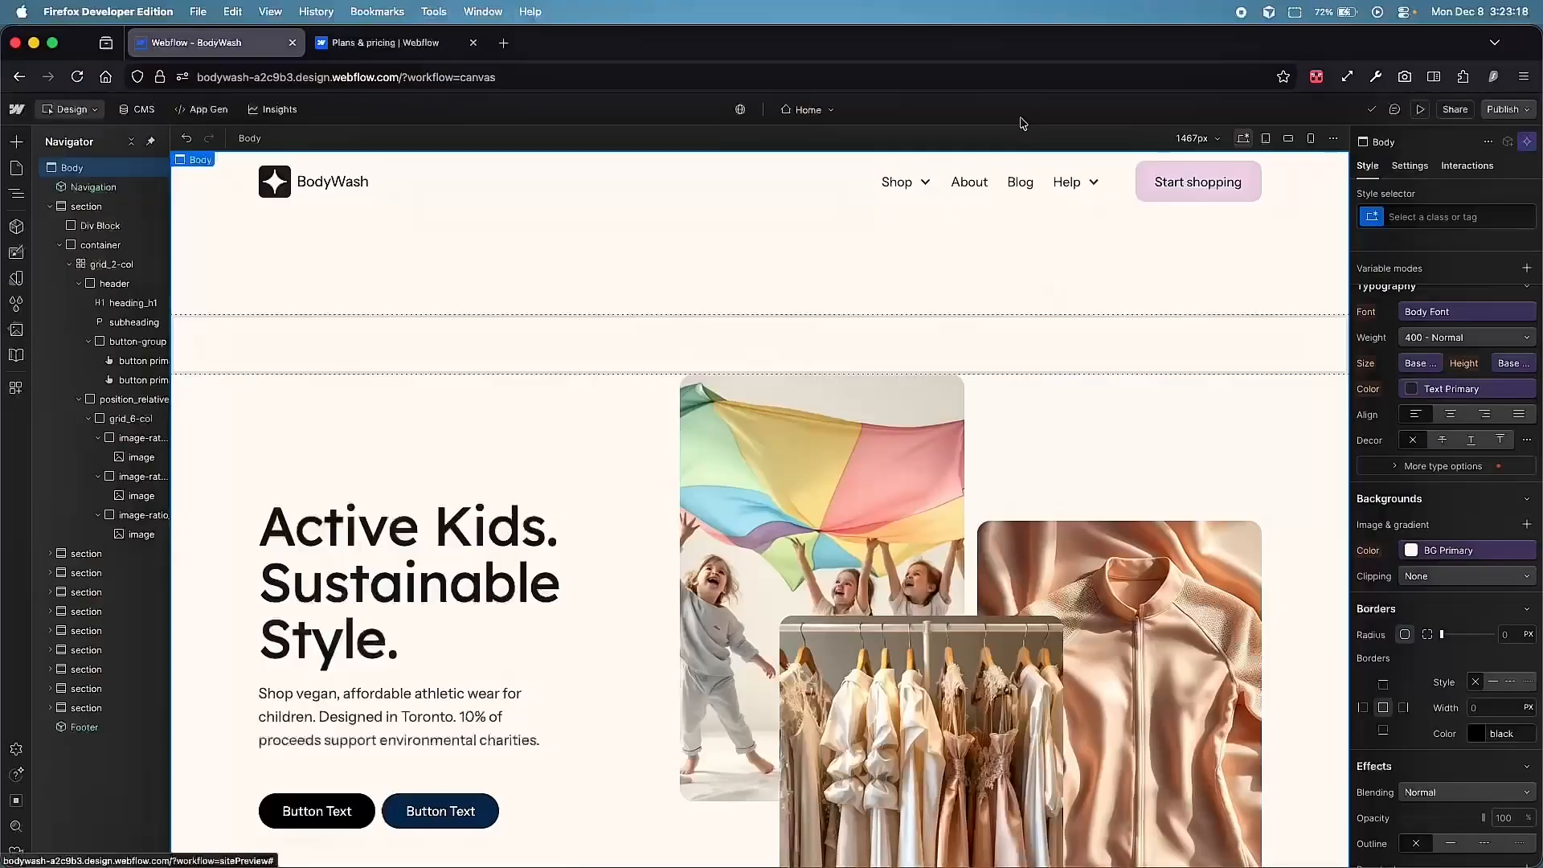
# Create a "shadow md" class on the empty div block and give it an outside box shadow of 5px 7px 5px 0px
pyautogui.click(132, 225)
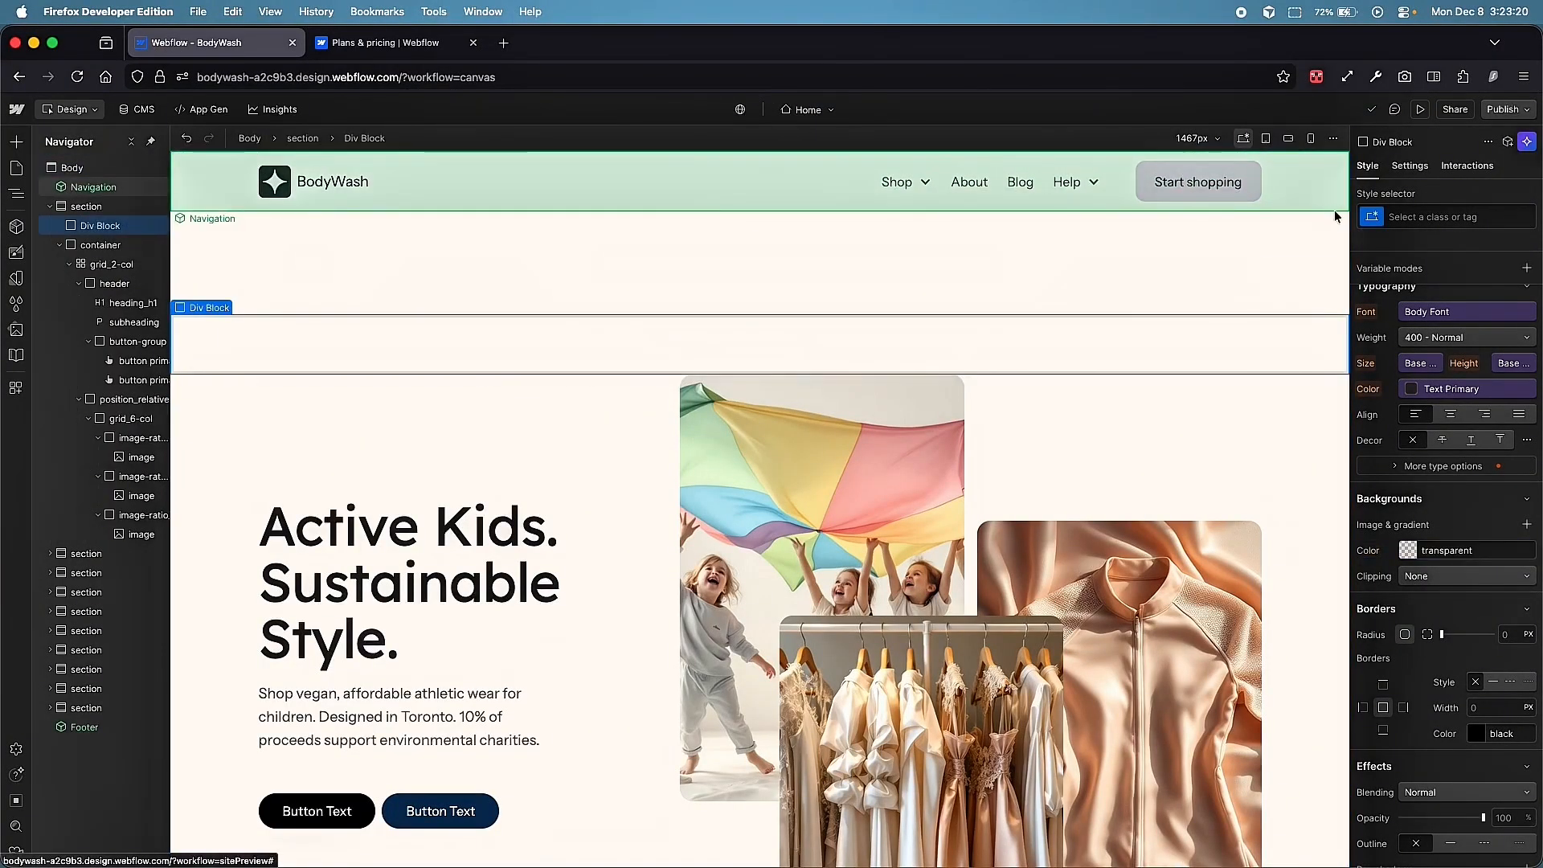
pyautogui.click(1403, 217)
pyautogui.write('shadow')
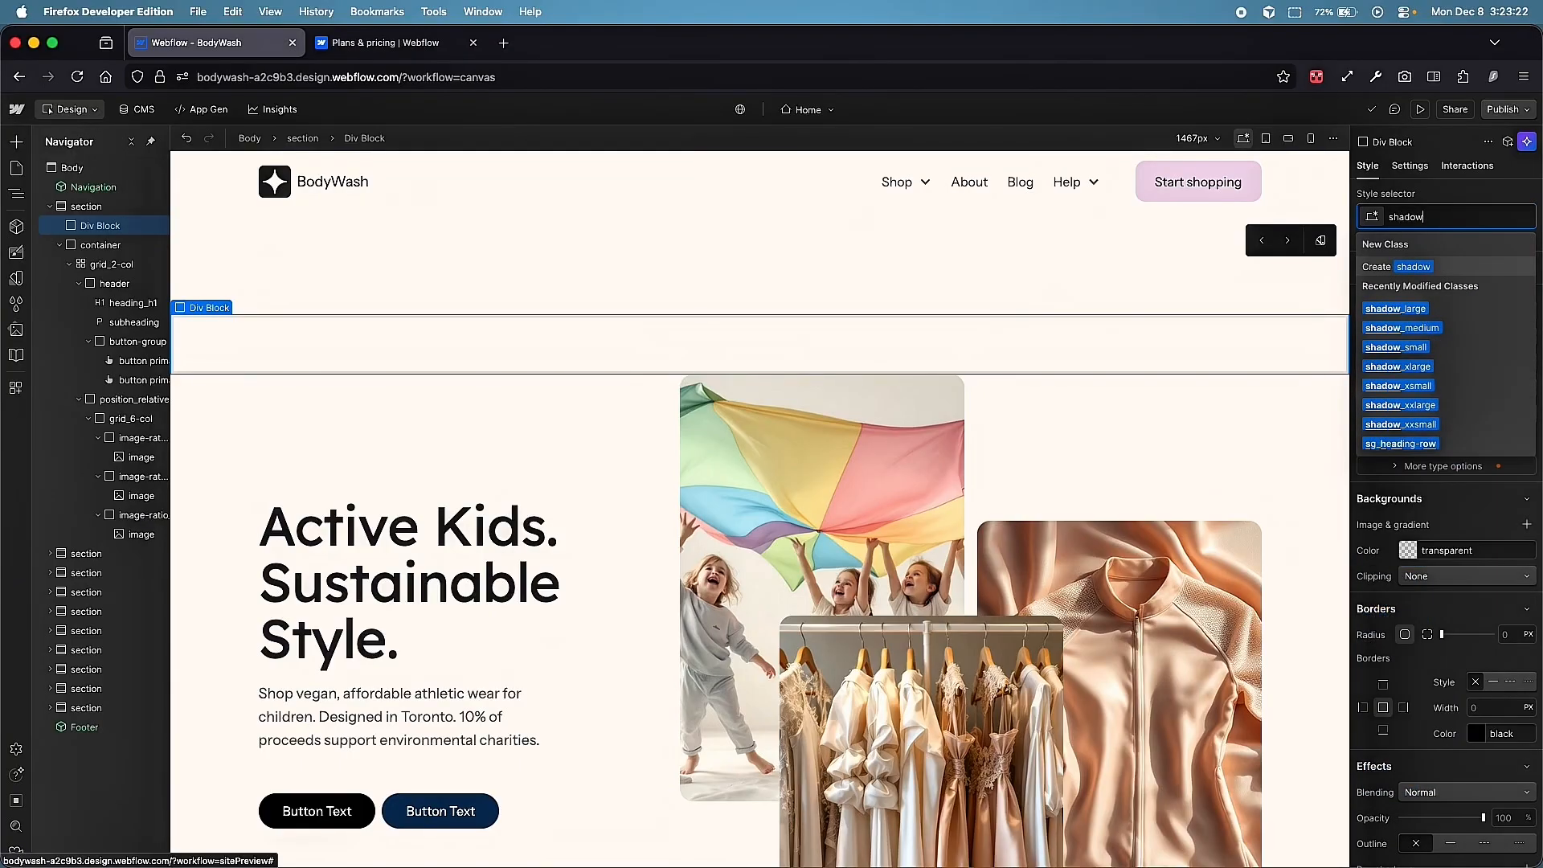
pyautogui.write(' md')
pyautogui.press('Return')
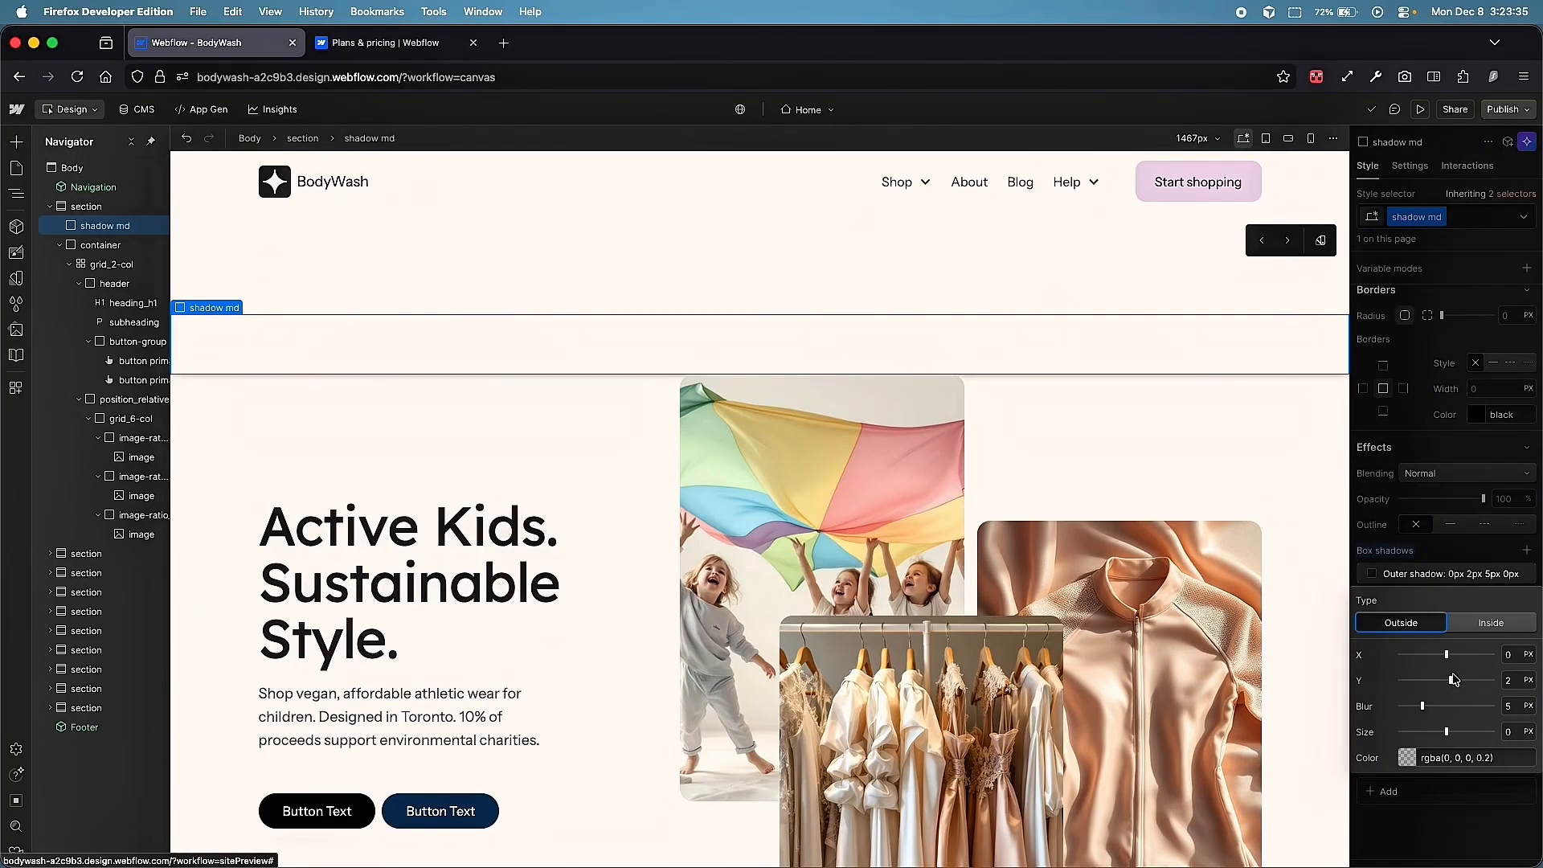
pyautogui.moveTo(1455, 680); pyautogui.dragTo(1480, 680)
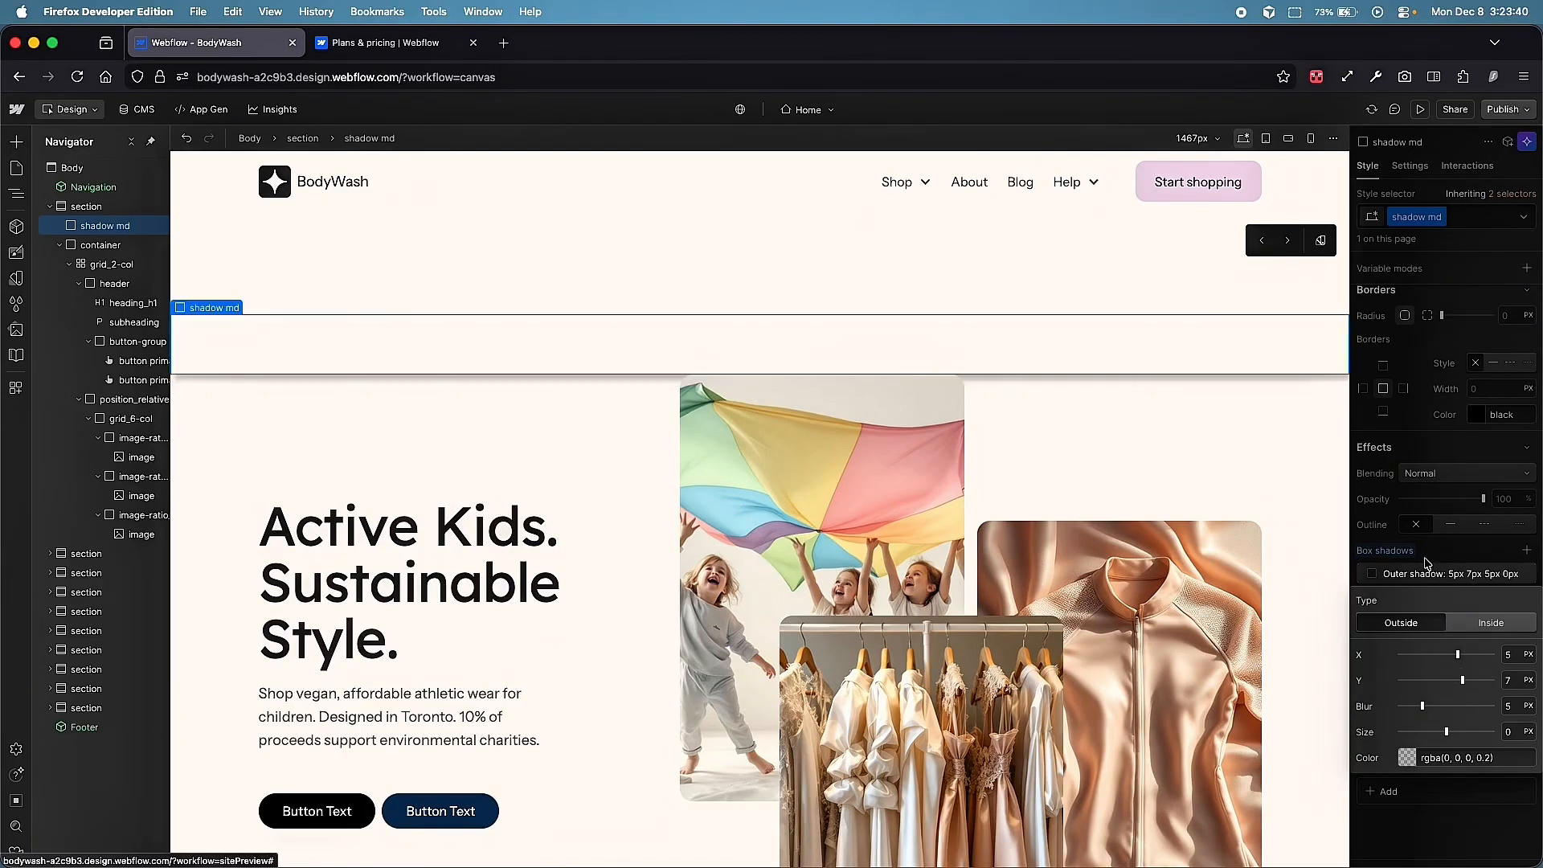
pyautogui.press('Escape')
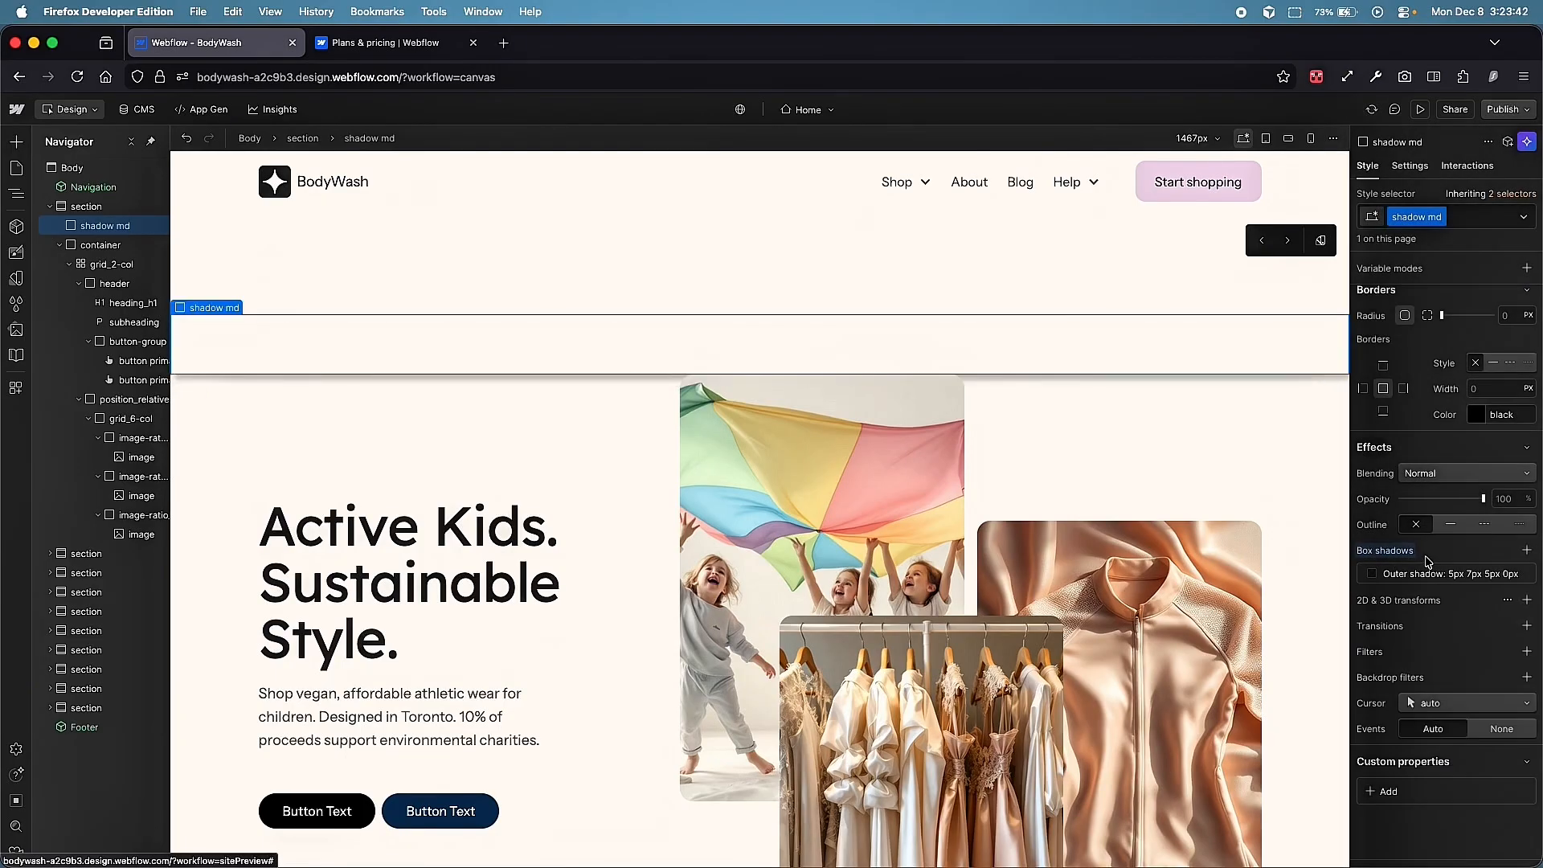
# Add the existing shadow md class as a combo class to the second hero button
pyautogui.click(480, 809)
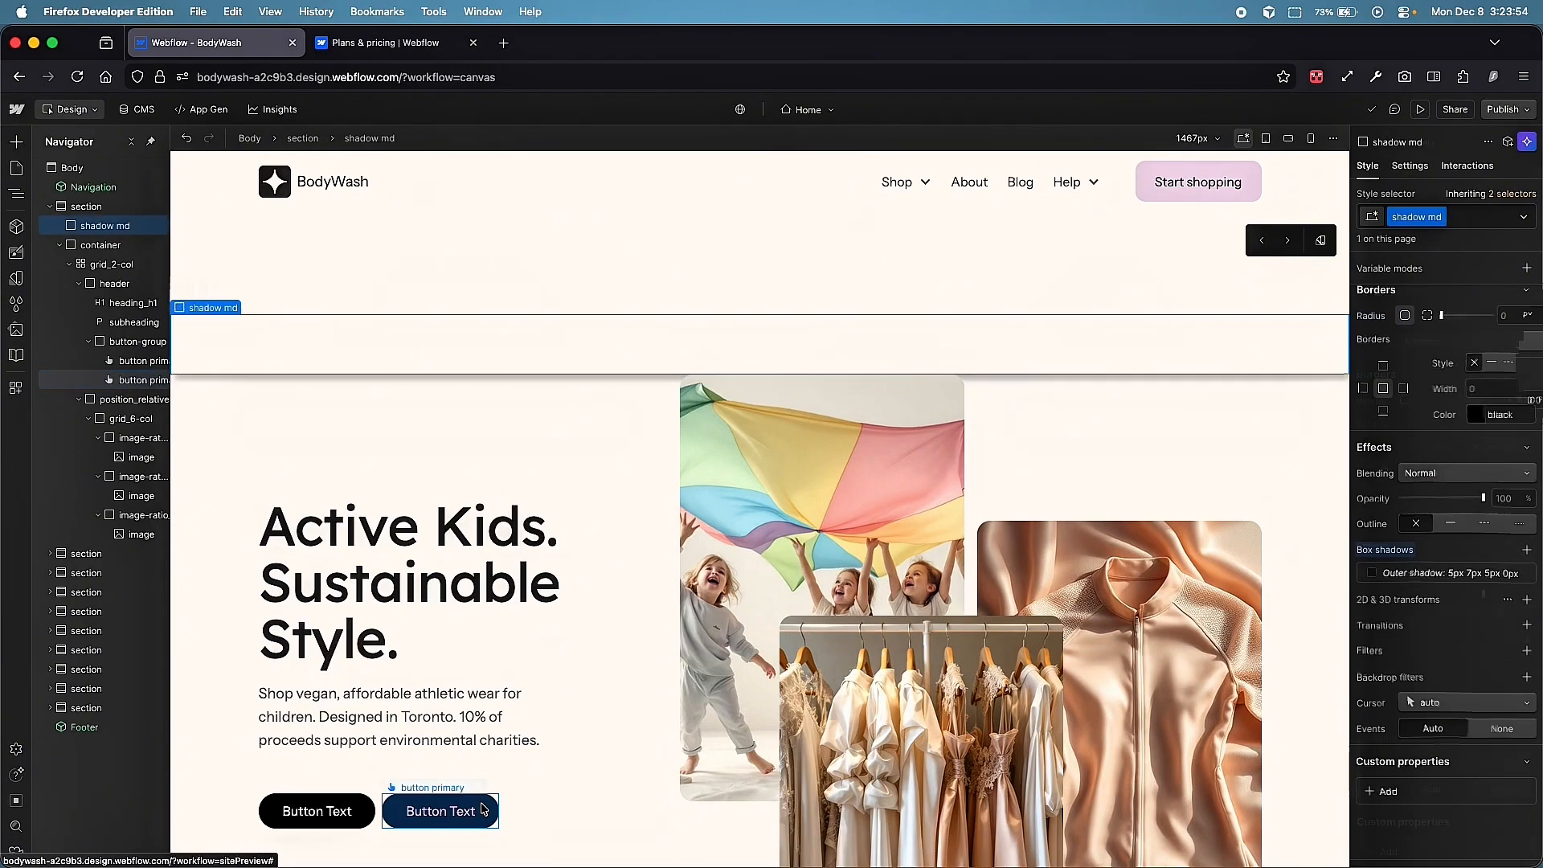
pyautogui.press('super+Return')
pyautogui.write('shad')
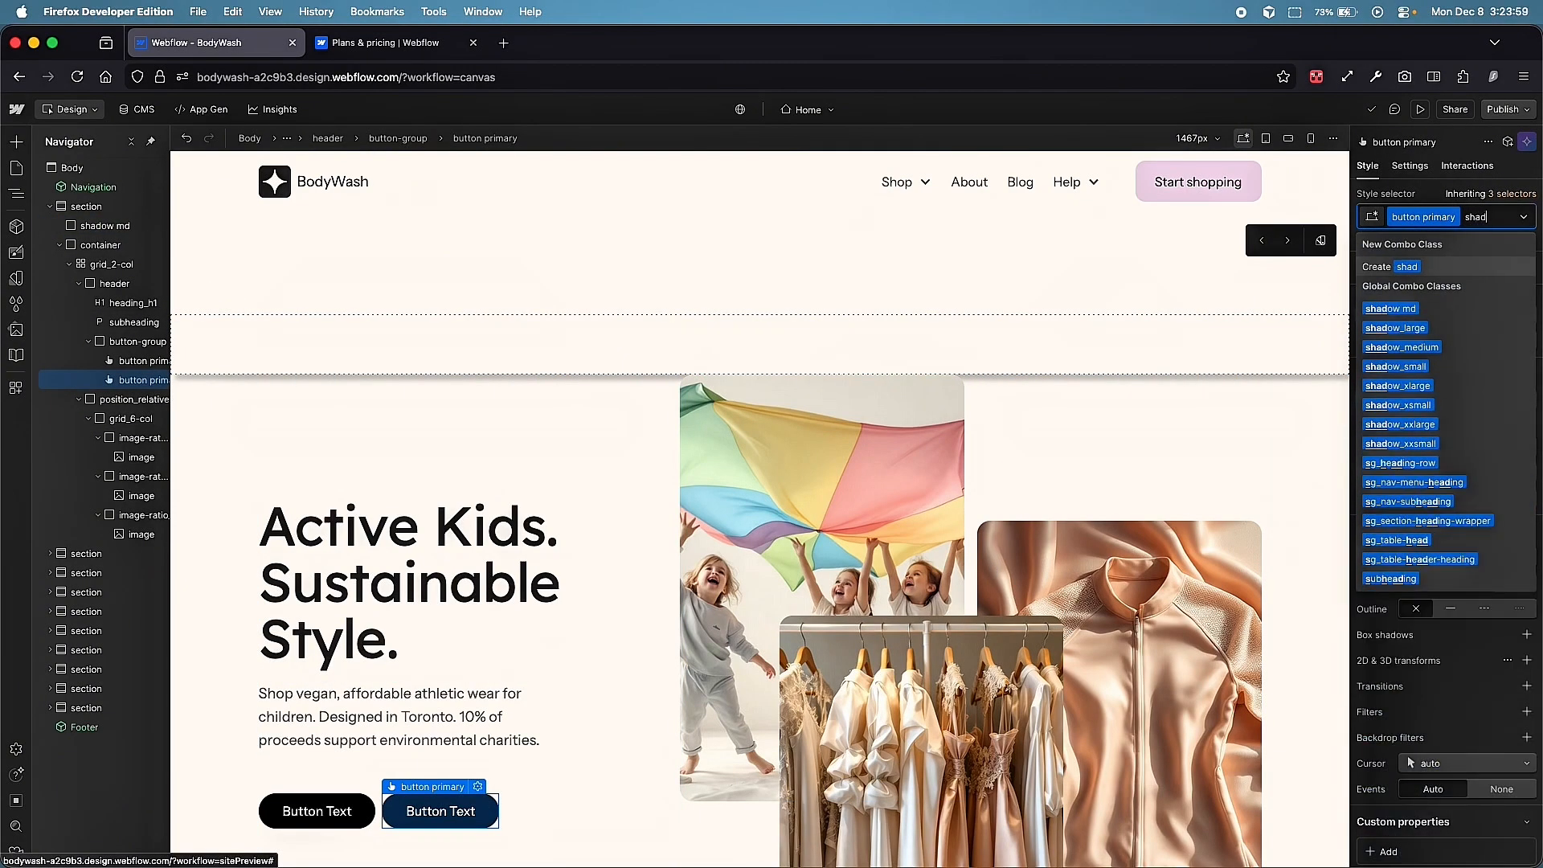
pyautogui.click(1391, 308)
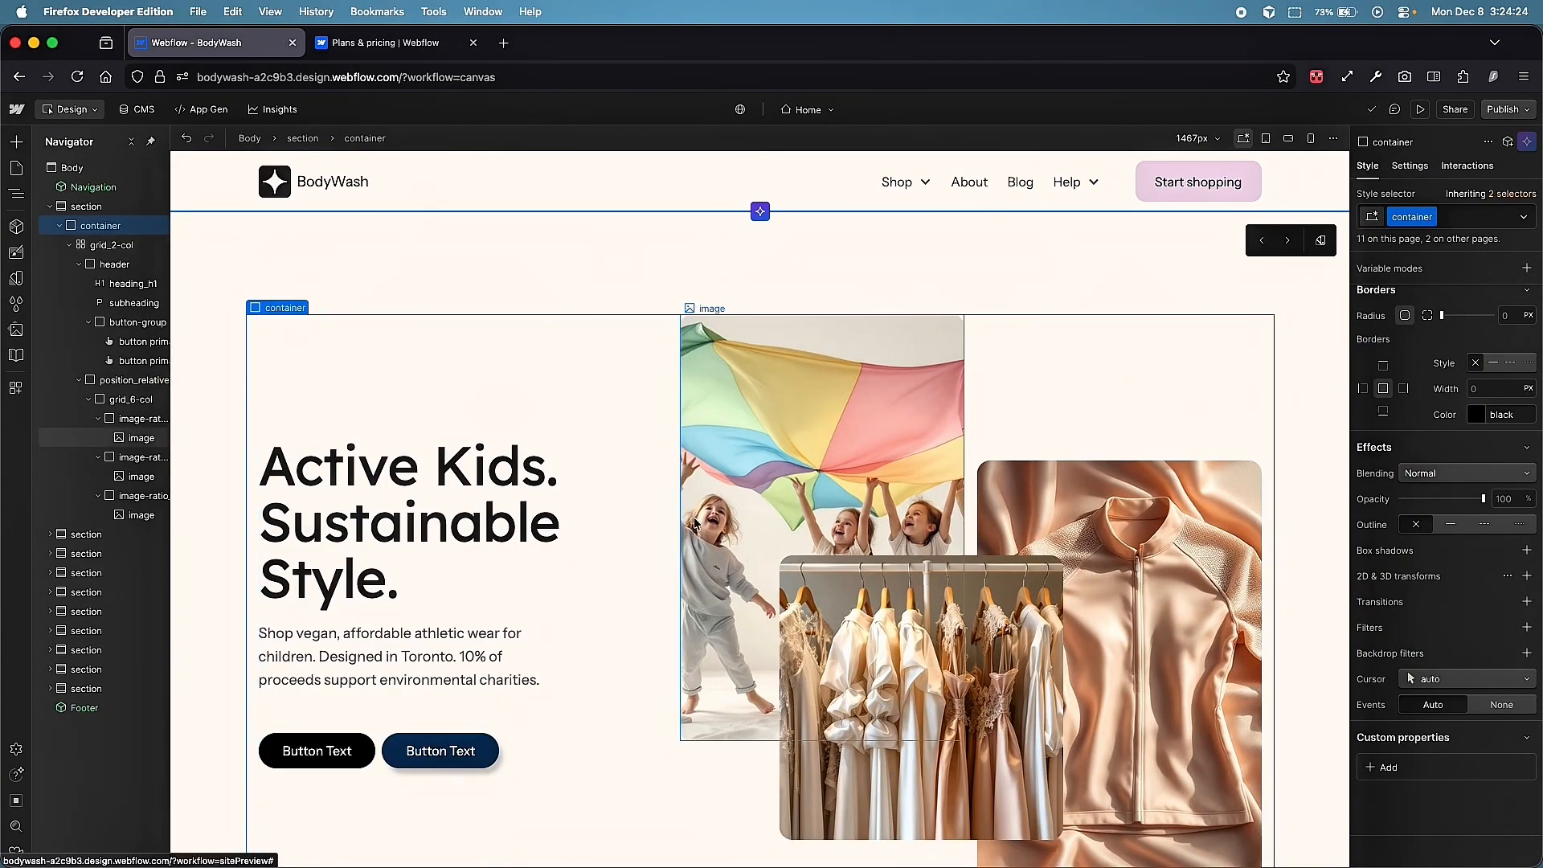
pyautogui.click(804, 482)
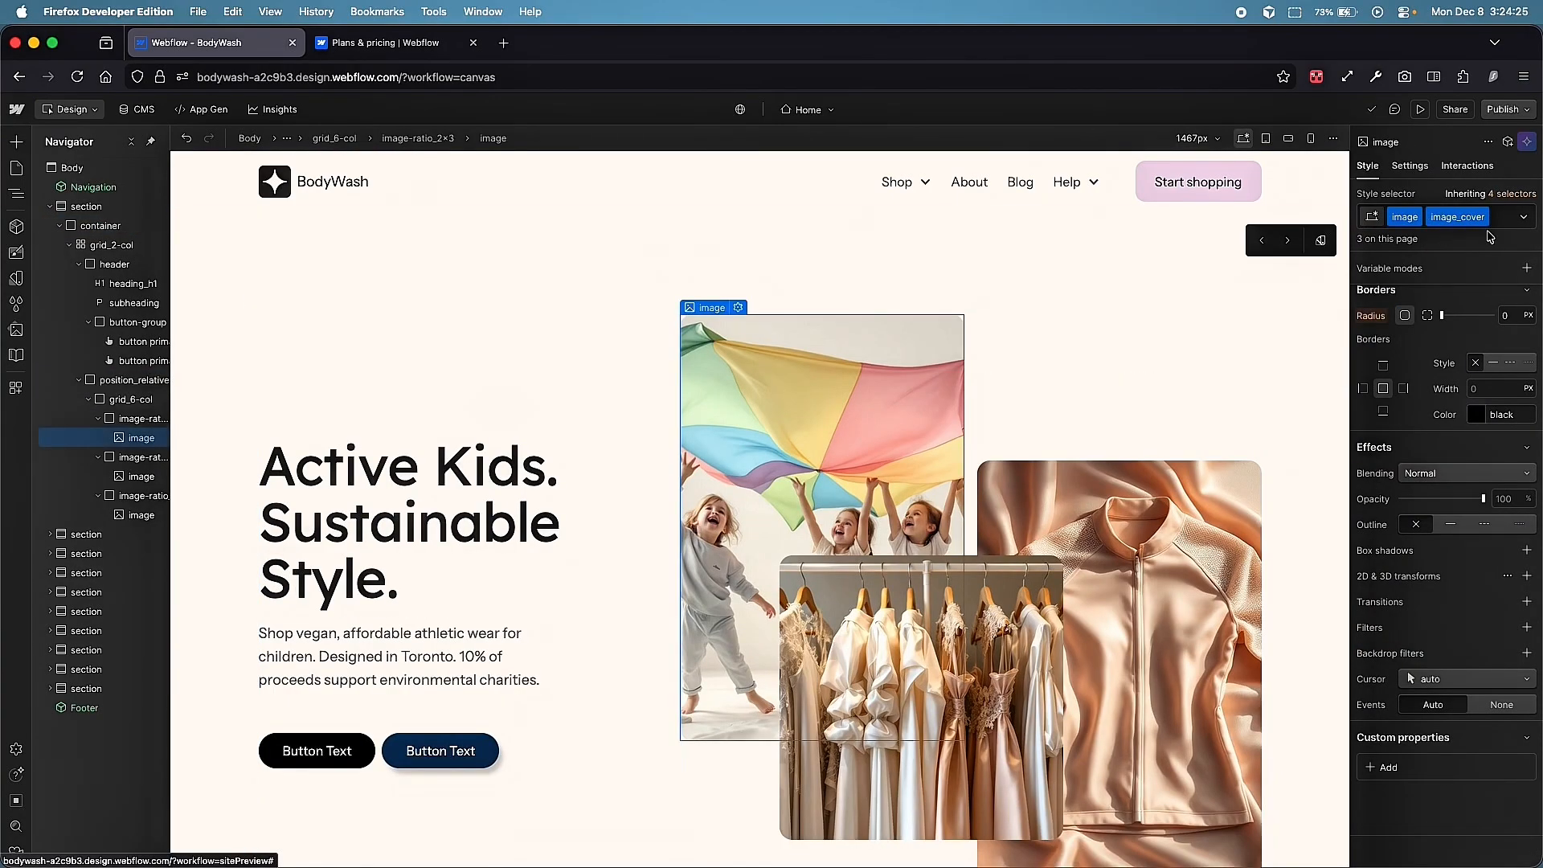
pyautogui.click(1505, 227)
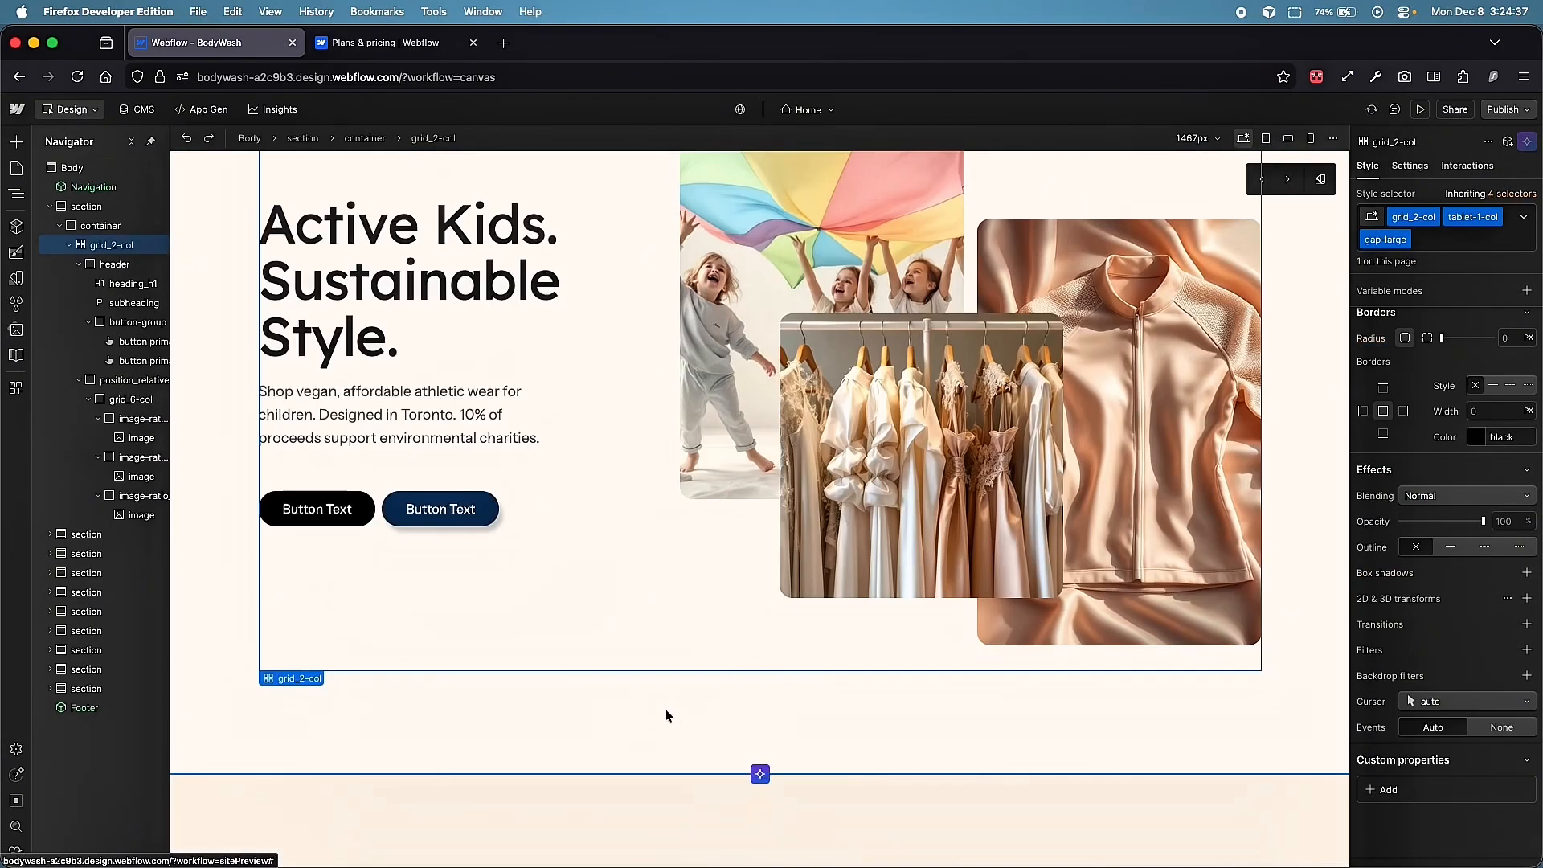
# Add a combo class named "shadown" to the Starter card in the plans section
pyautogui.scroll(-10, 665, 710)
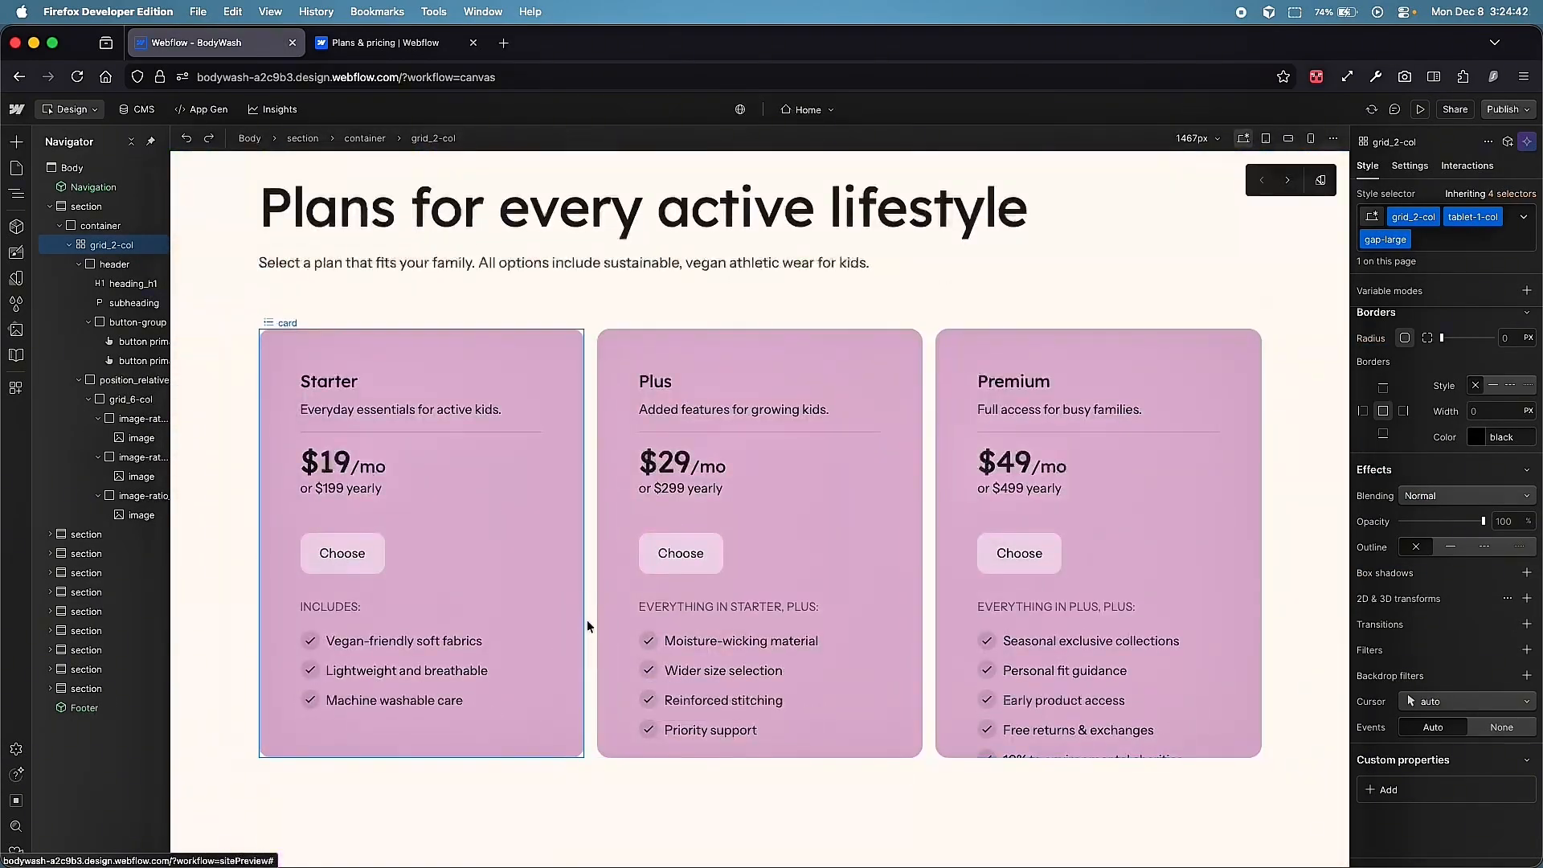
pyautogui.press('super+Return')
pyautogui.write('shadow')
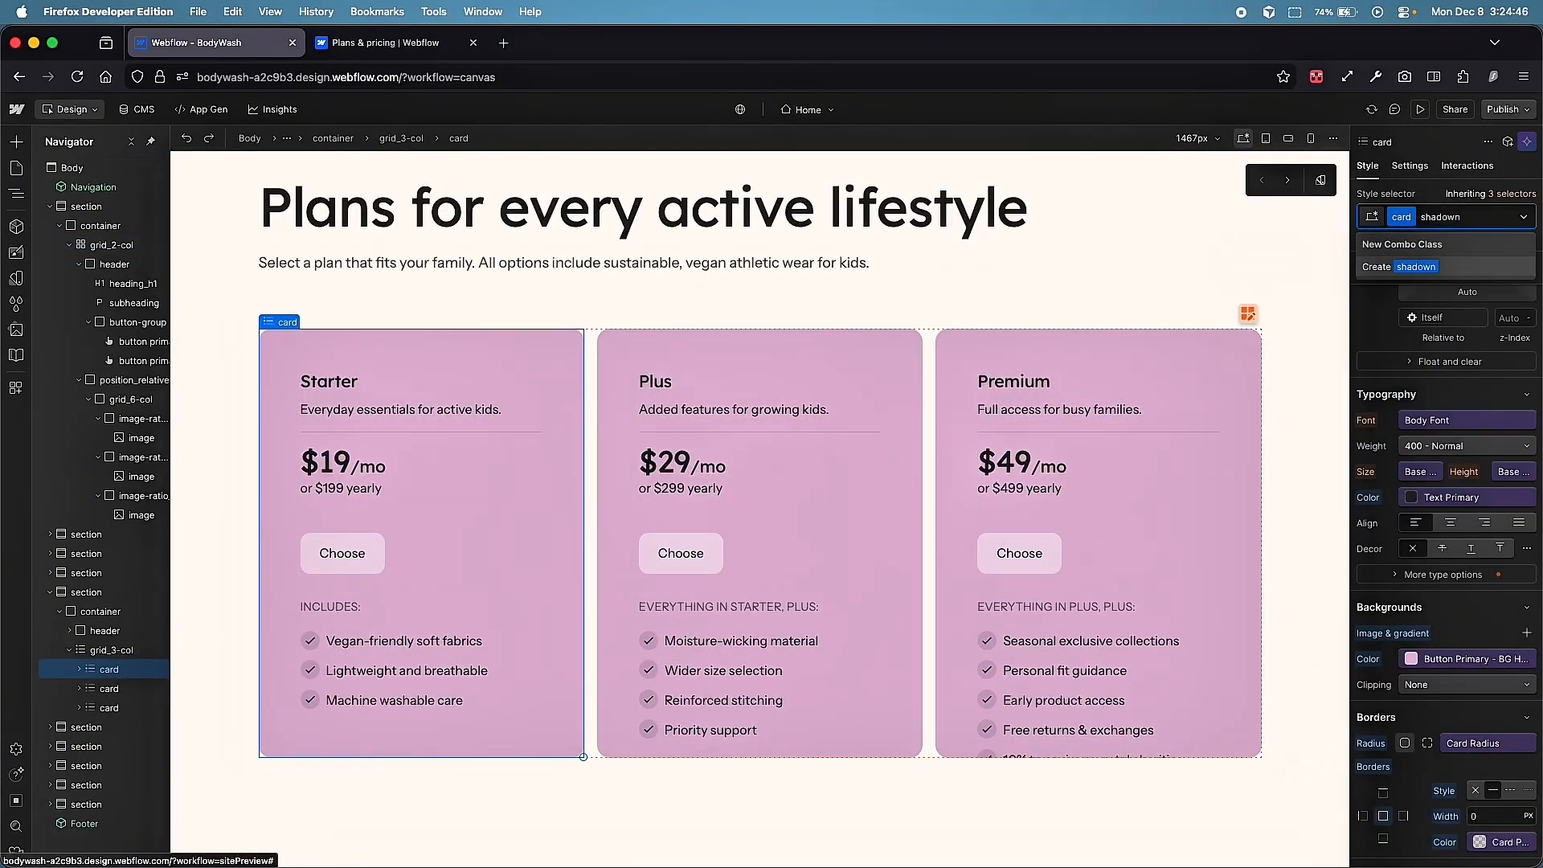
pyautogui.press('Return')
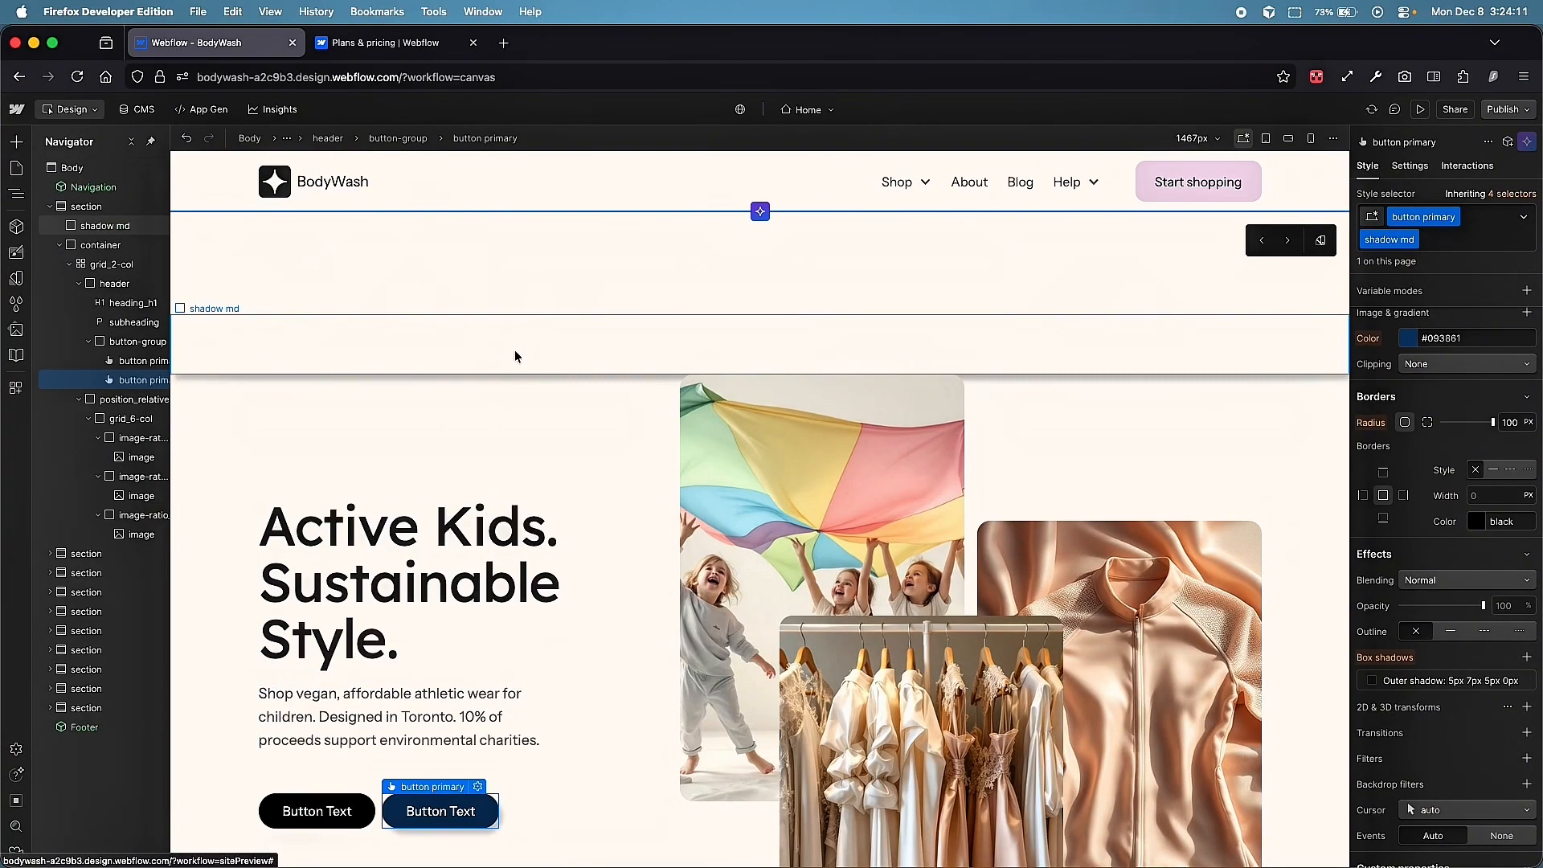
# Delete the empty shadow md div block above the hero container
pyautogui.click(515, 351)
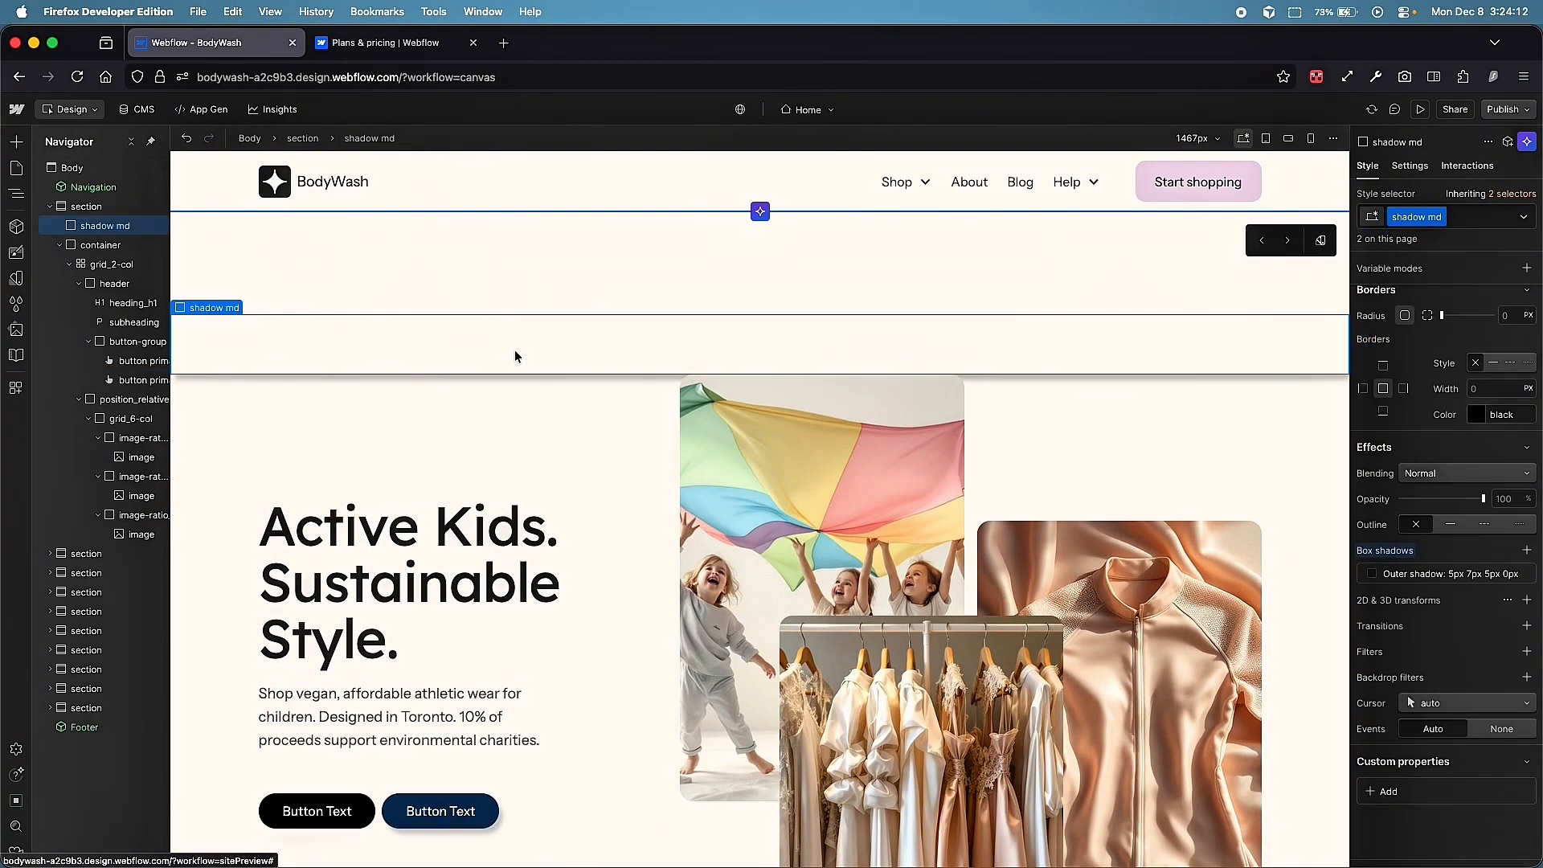
pyautogui.press('Delete')
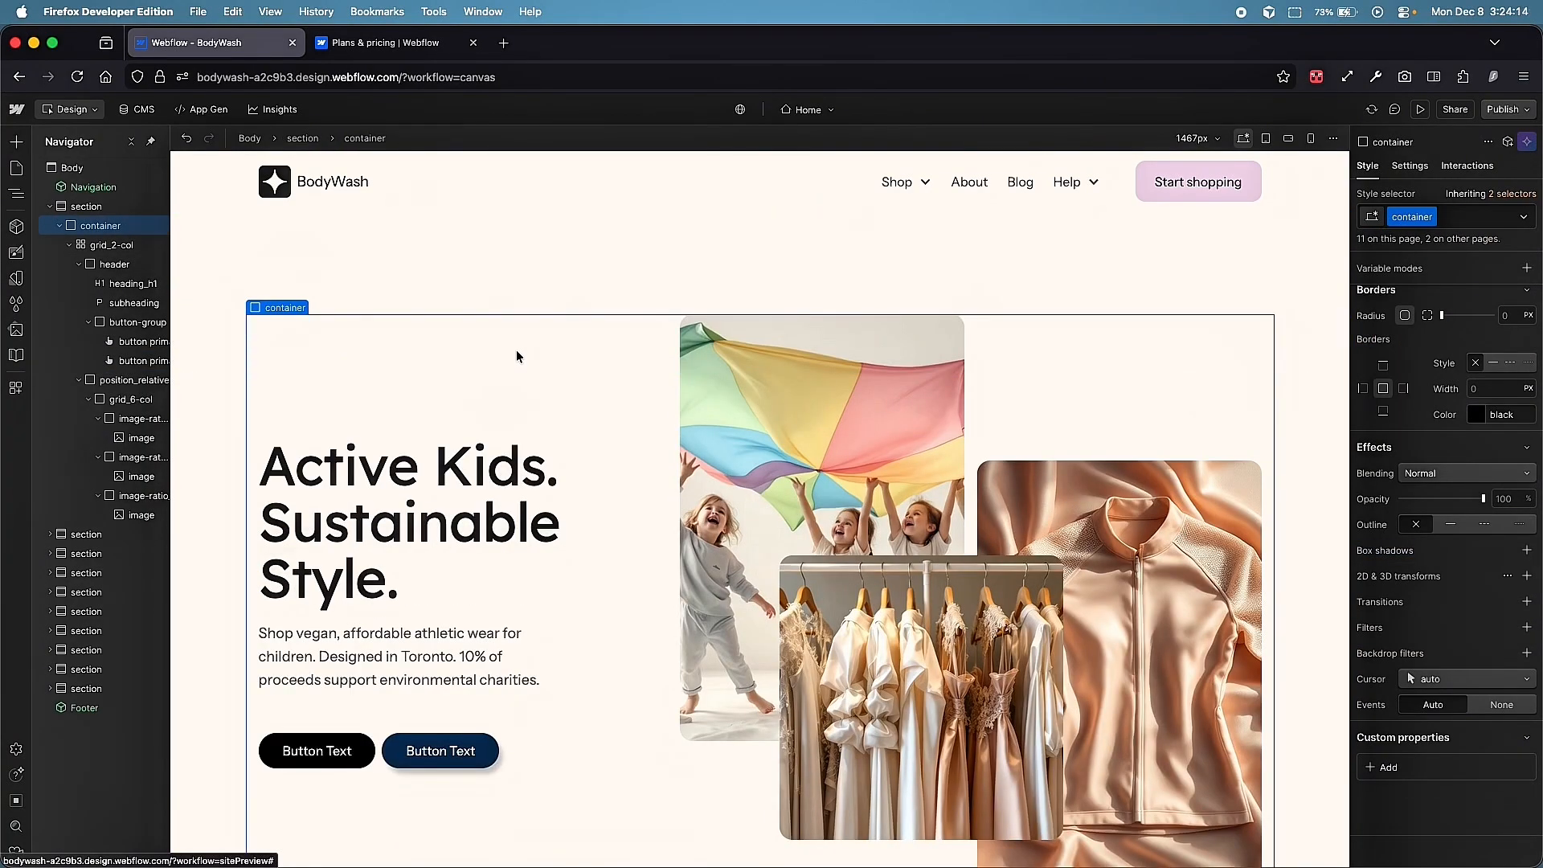